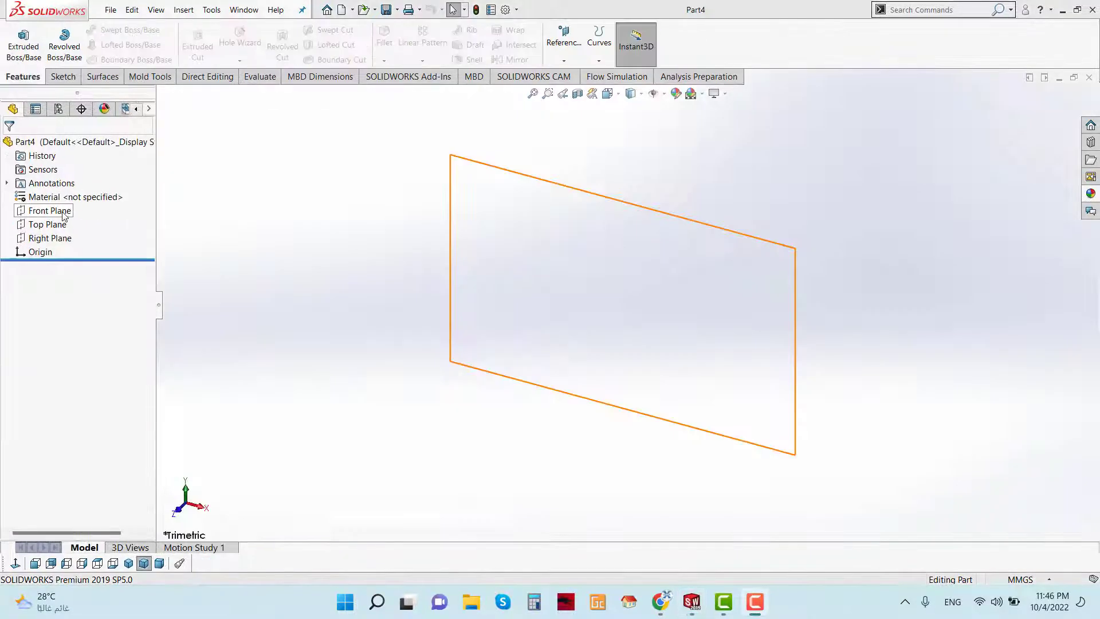
# Step: Sketch a circle centred on the origin on the Front Plane and dimension its diameter to 16 mm
pyautogui.click(49, 210)
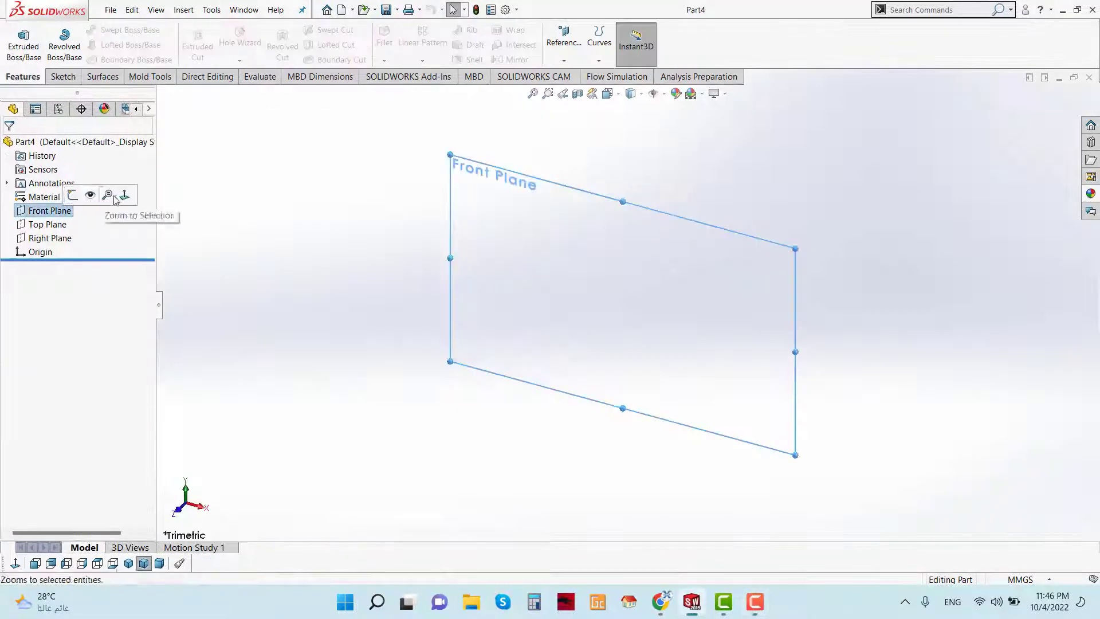
pyautogui.click(131, 193)
pyautogui.rightClick(70, 211)
pyautogui.click(80, 200)
pyautogui.click(130, 30)
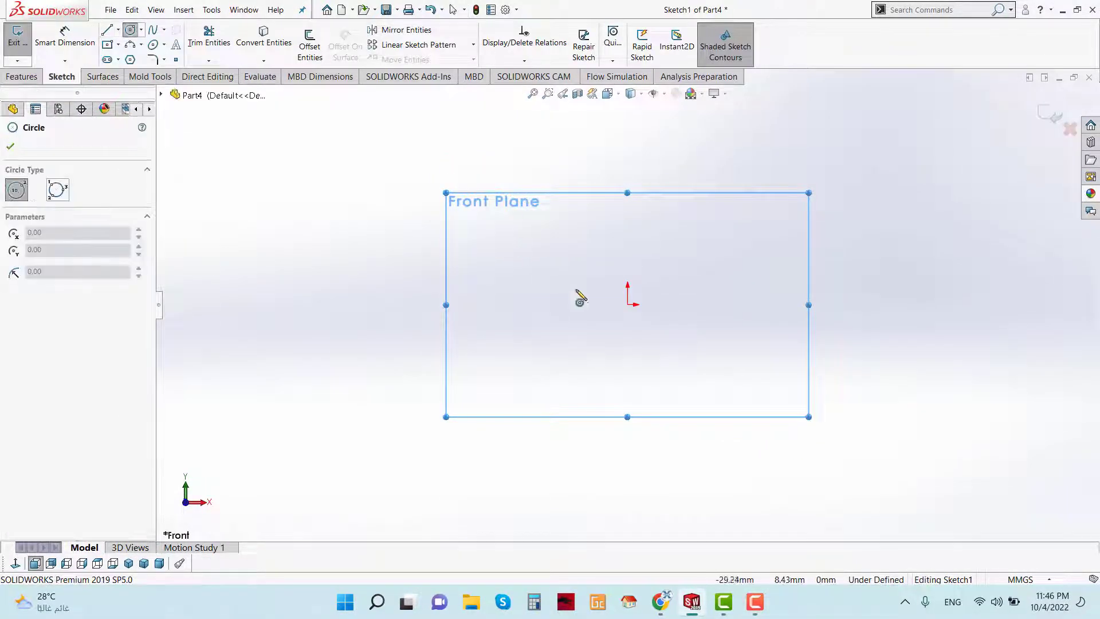
pyautogui.moveTo(628, 306); pyautogui.dragTo(673, 305)
pyautogui.press('Escape')
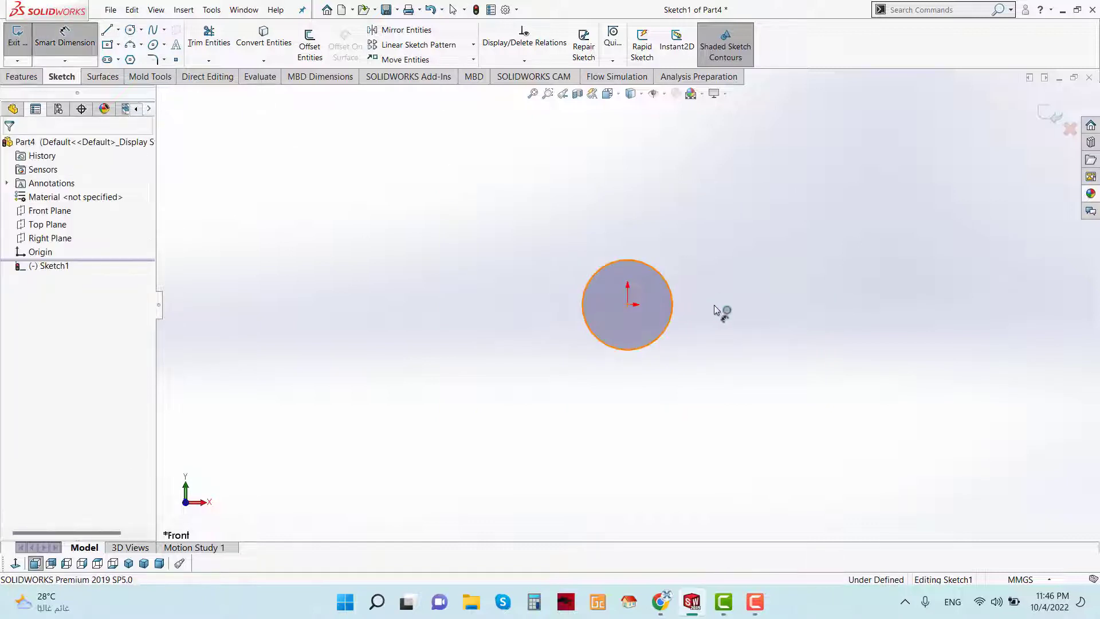
pyautogui.click(716, 305)
pyautogui.write('16.00mm')
pyautogui.press('Return')
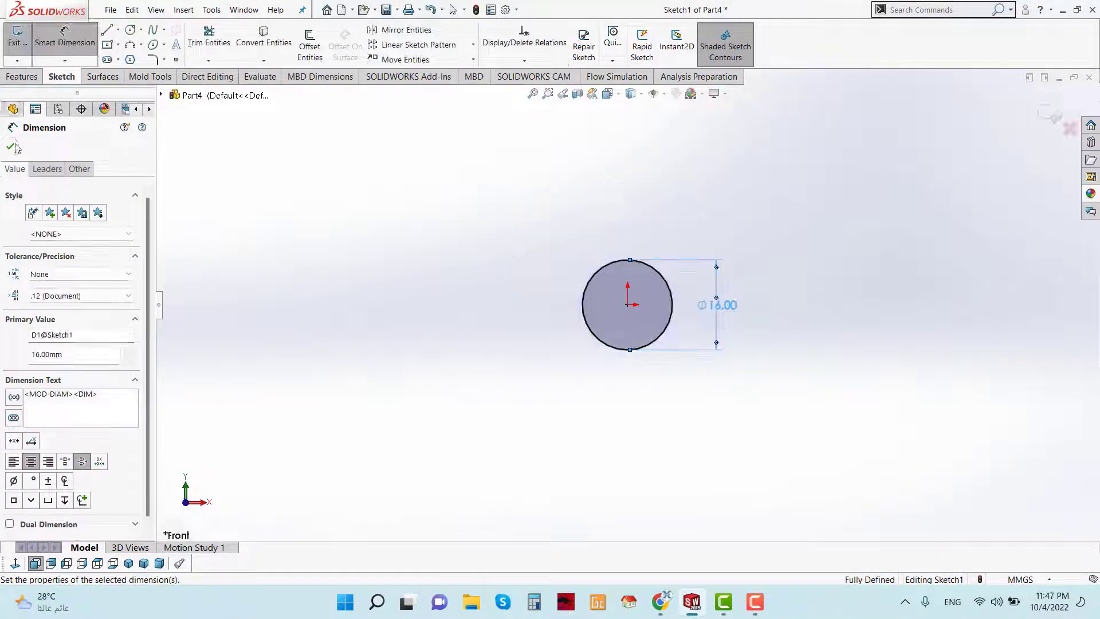
pyautogui.click(12, 147)
# Step: Extrude the circle sketch as a blind boss 10 mm deep
pyautogui.click(23, 76)
pyautogui.click(24, 52)
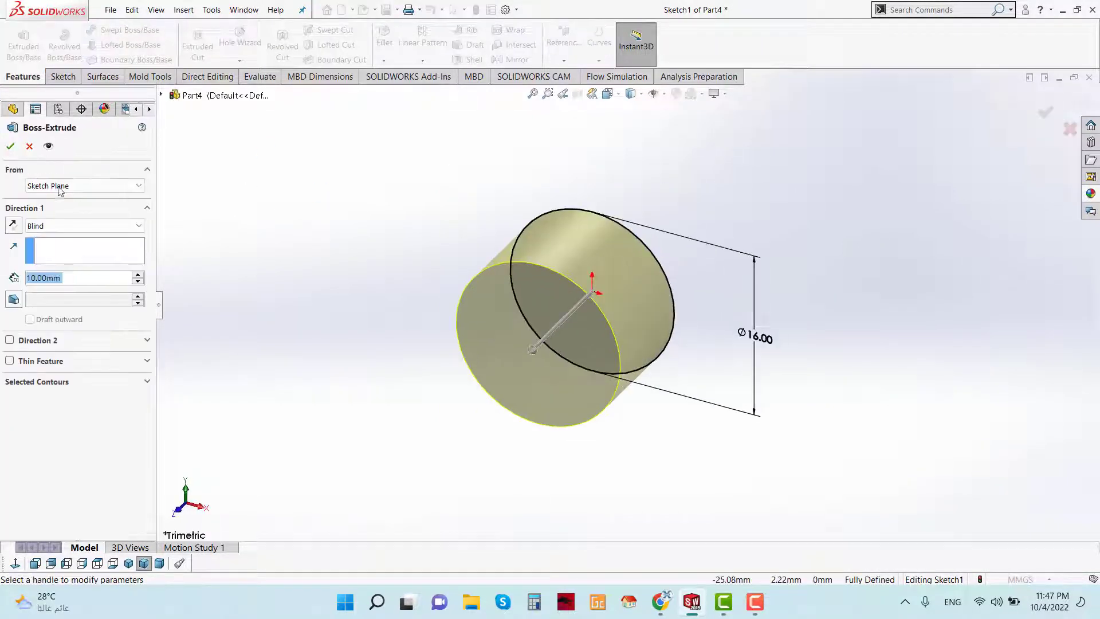
pyautogui.click(10, 146)
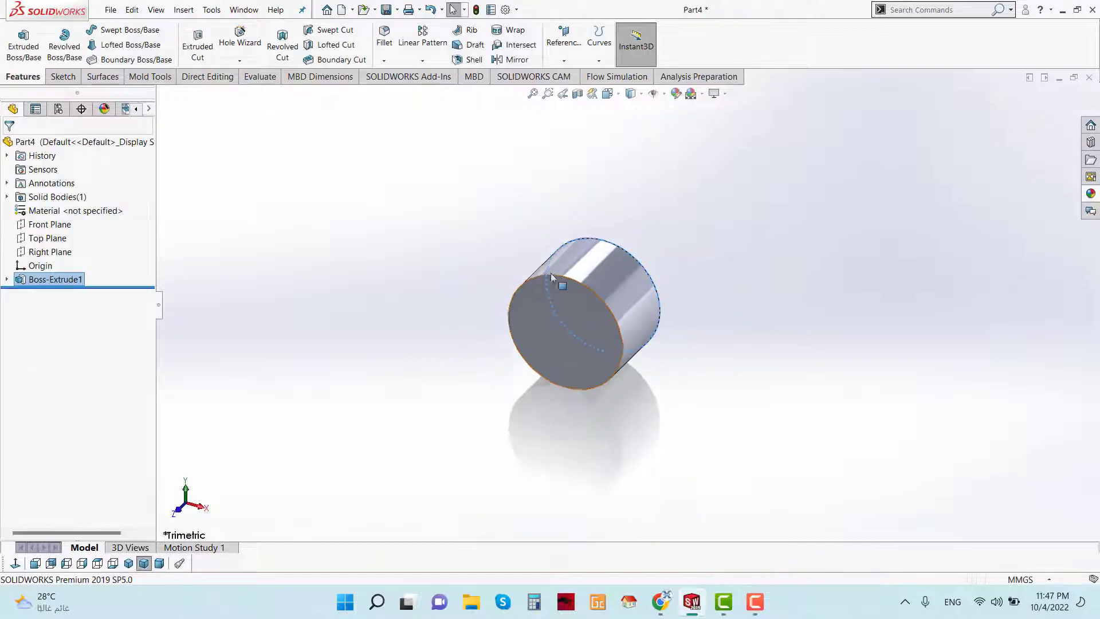
# Step: Chamfer both rims of the cylinder by selecting its cylindrical face, with a distance of 1 mm at 45 degrees
pyautogui.click(185, 10)
pyautogui.moveTo(209, 54)
pyautogui.click(359, 81)
pyautogui.click(636, 281)
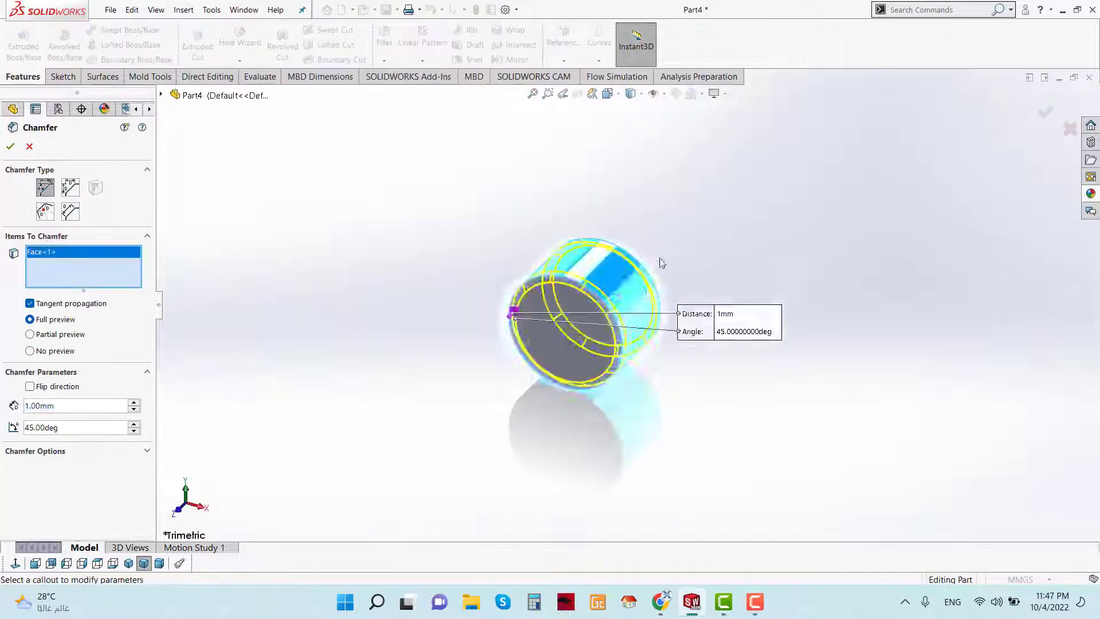
pyautogui.moveTo(662, 263); pyautogui.dragTo(712, 330, button='middle')
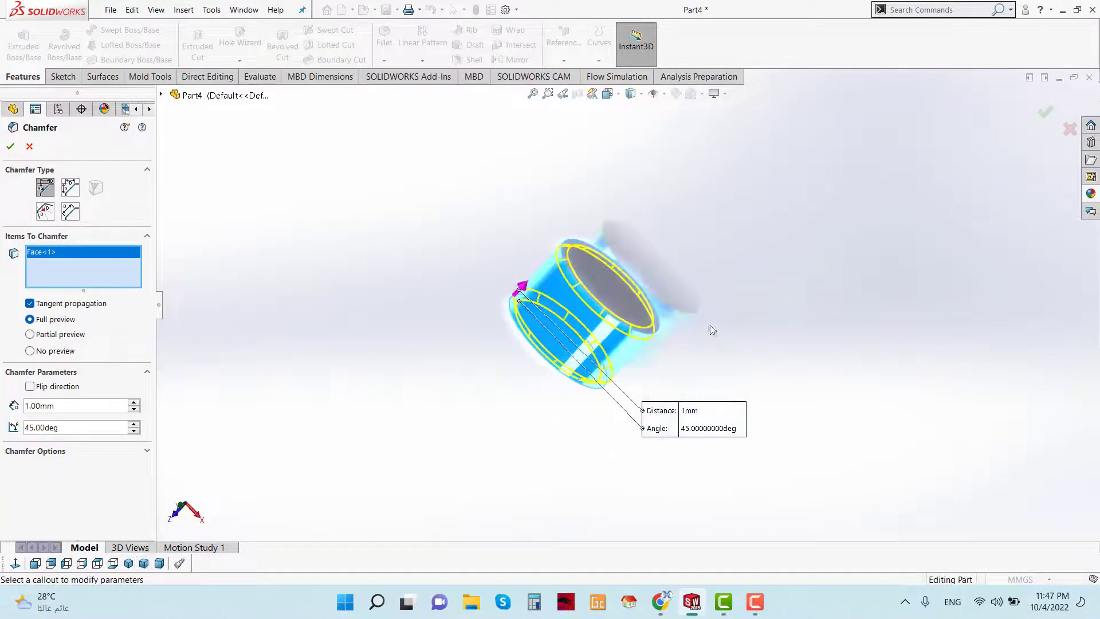
pyautogui.click(11, 147)
# Step: Apply a galvanized metal appearance to the cylinder and change the scene to a plain white background
pyautogui.rightClick(594, 307)
pyautogui.click(701, 276)
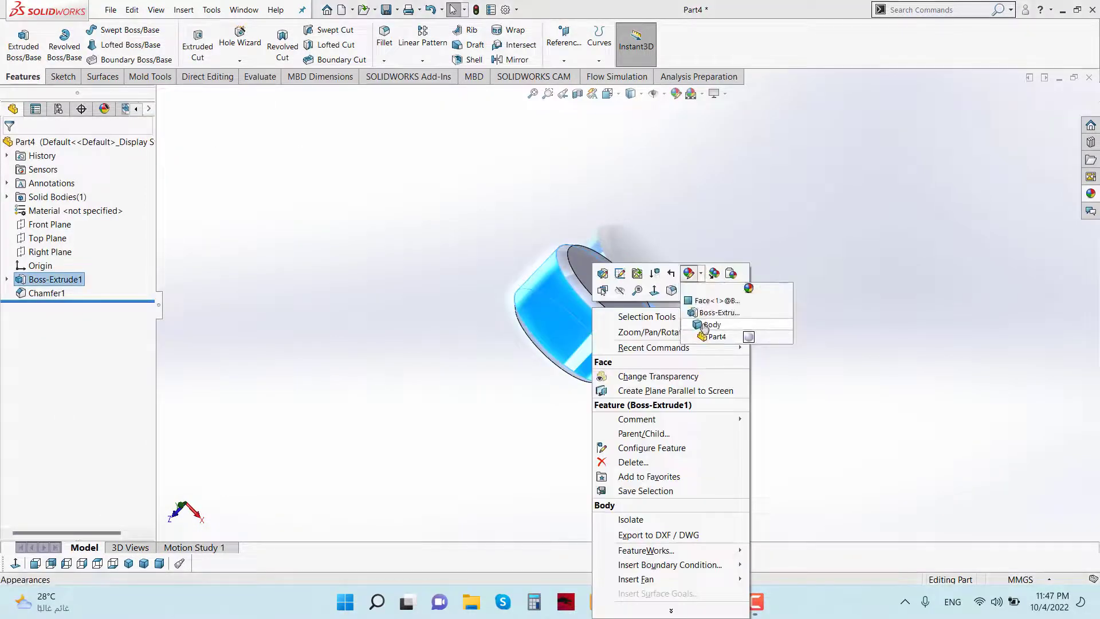
pyautogui.click(704, 303)
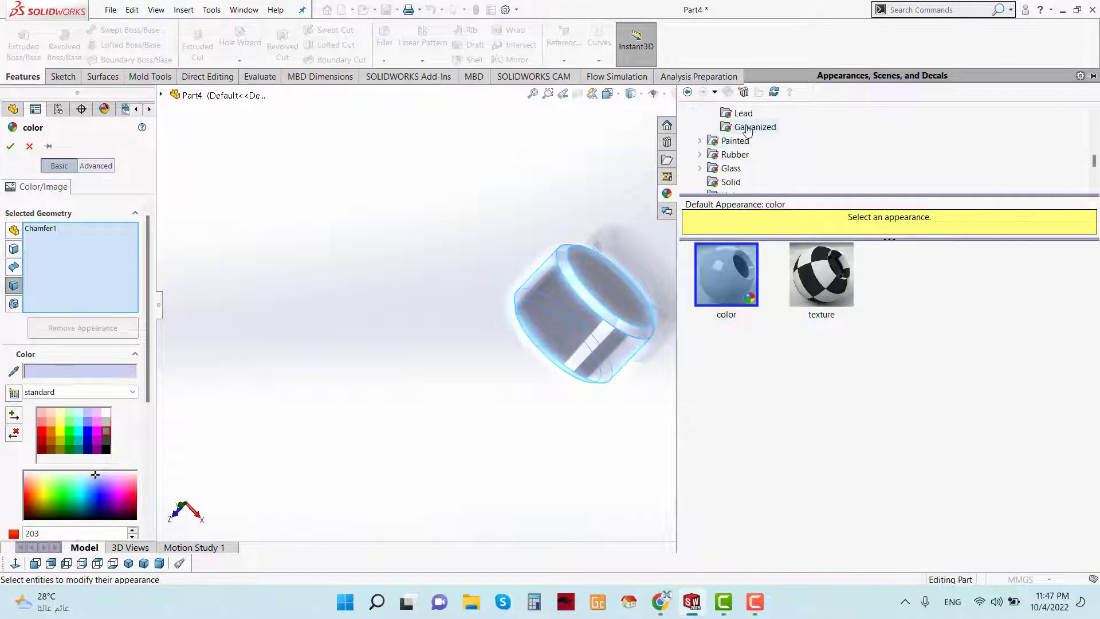
pyautogui.click(748, 127)
pyautogui.click(805, 298)
pyautogui.click(10, 145)
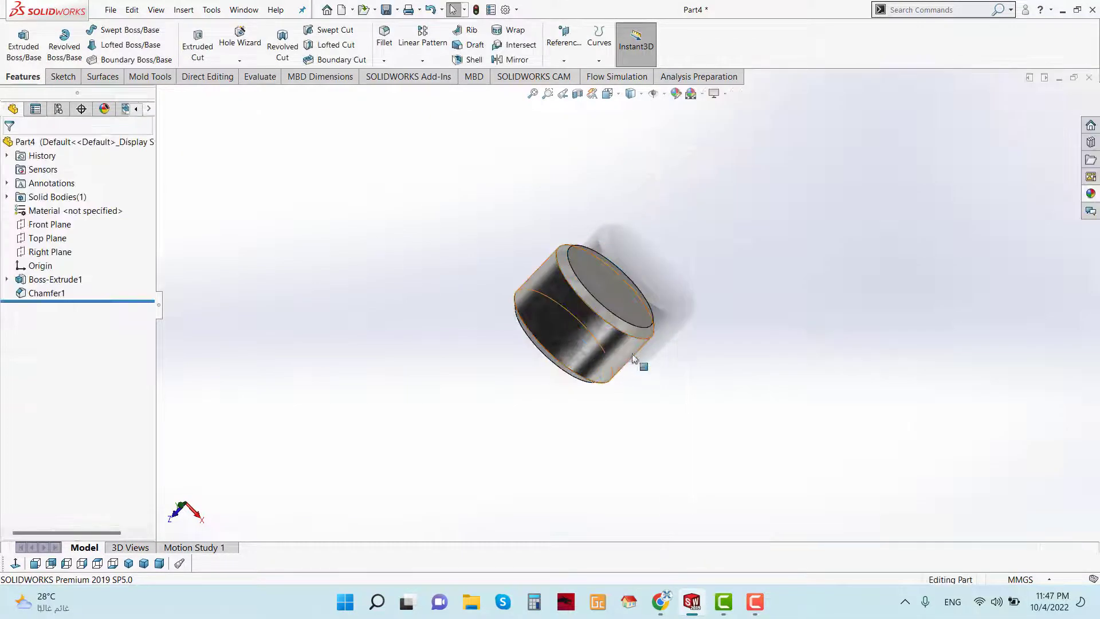
pyautogui.click(692, 94)
pyautogui.click(716, 35)
# Step: Sketch a circle centred on the origin on the cylinder's front end face and dimension its diameter to 10 mm
pyautogui.moveTo(576, 340); pyautogui.dragTo(619, 340, button='middle')
pyautogui.rightClick(590, 355)
pyautogui.click(649, 291)
pyautogui.rightClick(625, 321)
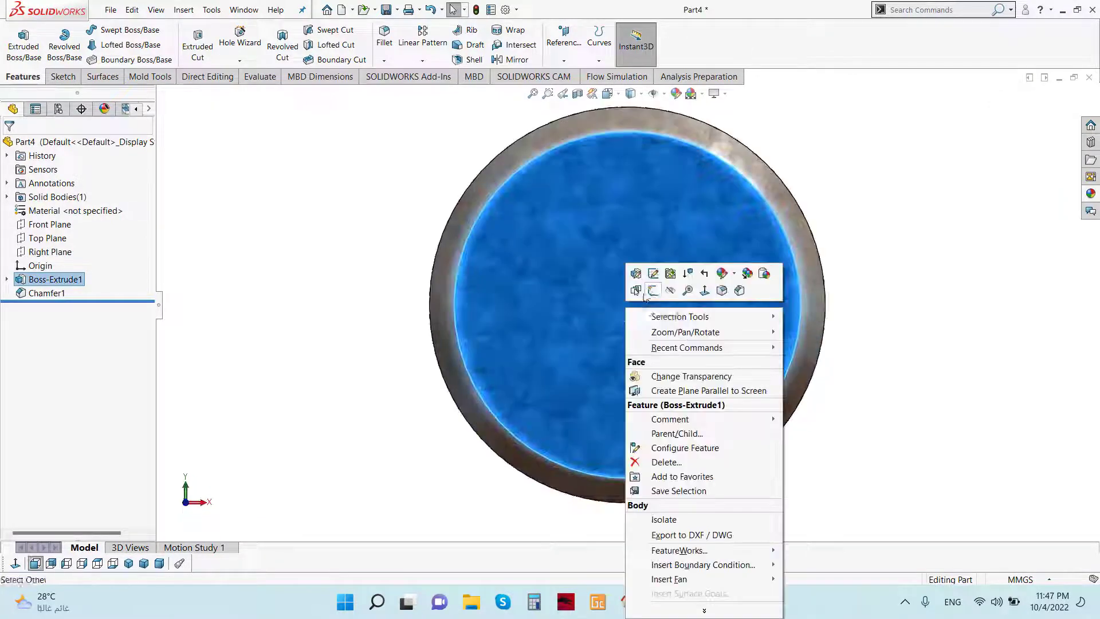
pyautogui.click(649, 291)
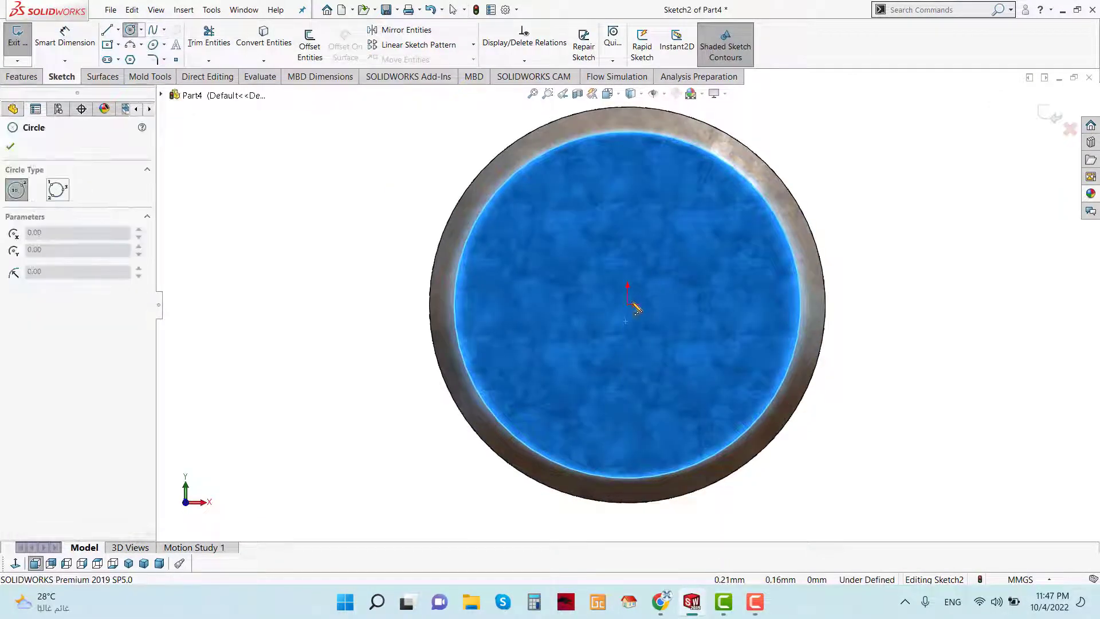
pyautogui.click(628, 304)
pyautogui.click(688, 380)
pyautogui.click(64, 42)
pyautogui.click(731, 295)
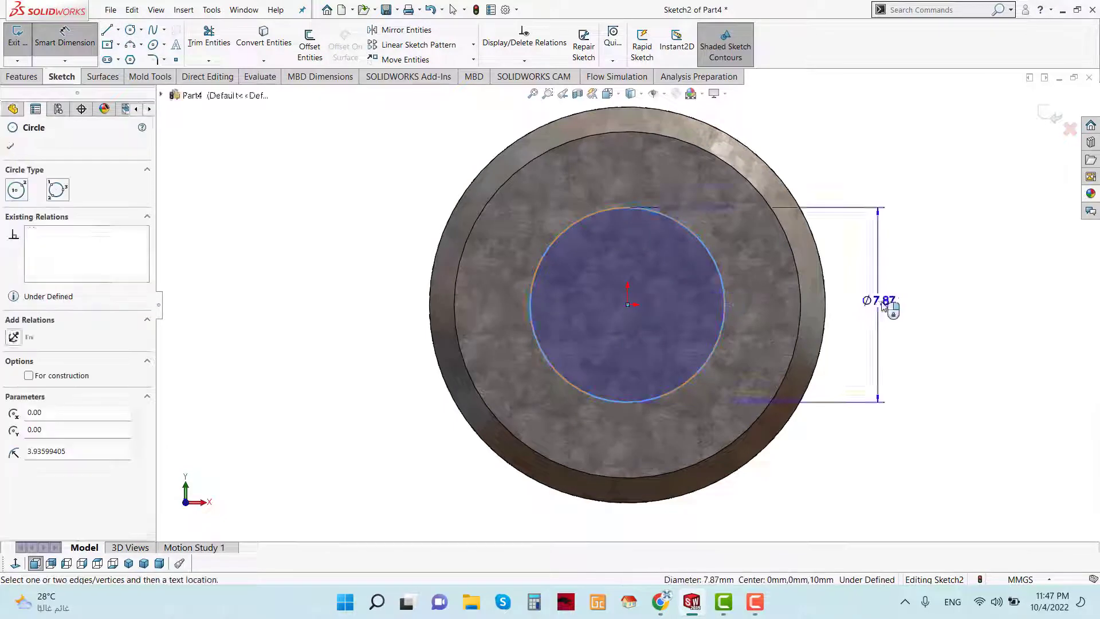
pyautogui.click(912, 308)
pyautogui.press('Return')
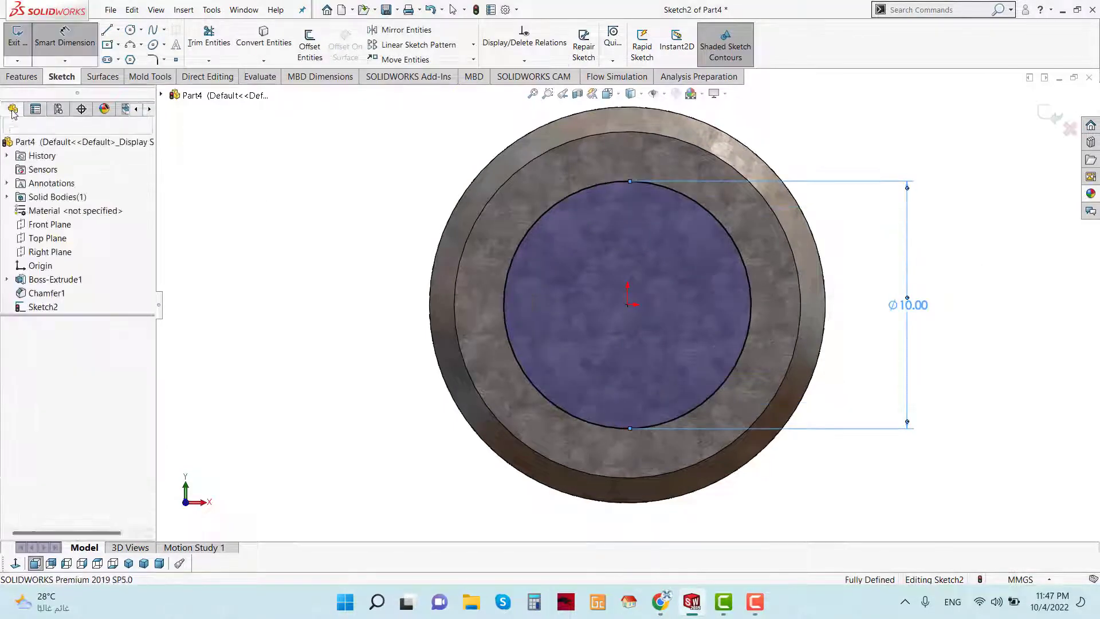
# Step: Extrude the 10 mm circle 40 mm outward from the head to form the shank
pyautogui.click(23, 51)
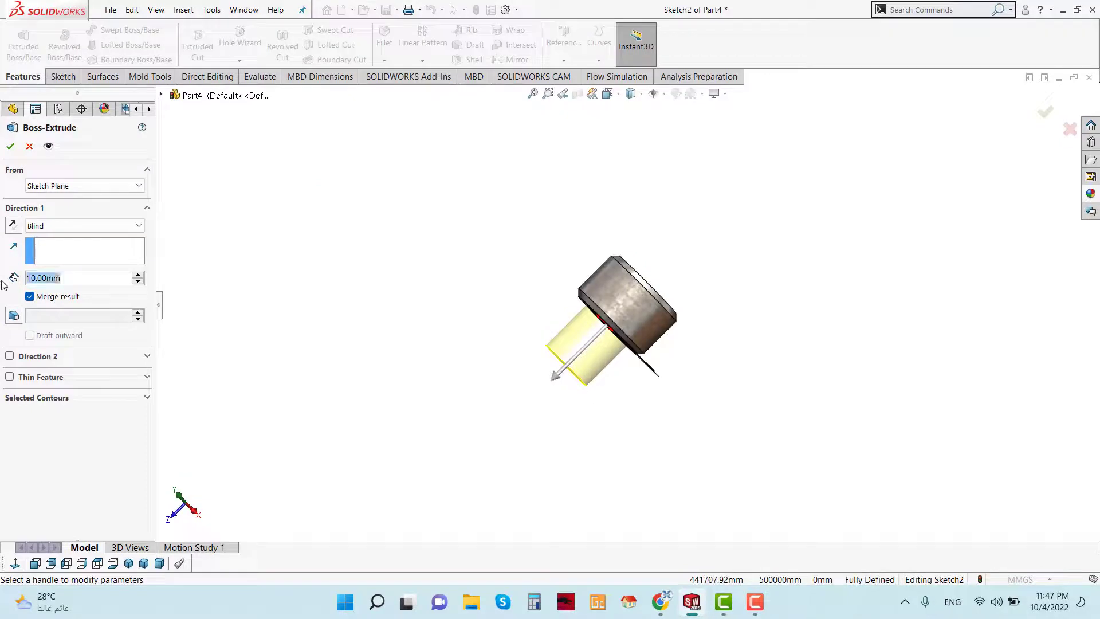
pyautogui.write('40')
pyautogui.press('Return')
pyautogui.press('Return')
# Step: Chamfer the edge at the free end of the shank by 1 mm at 45 degrees
pyautogui.click(183, 10)
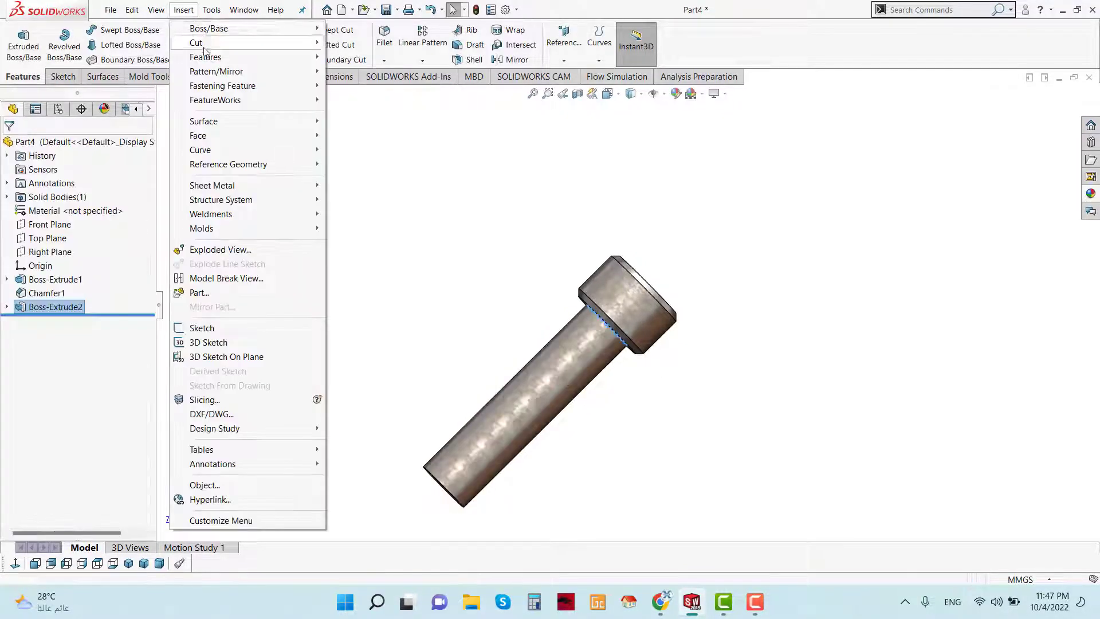
pyautogui.moveTo(221, 54)
pyautogui.click(358, 71)
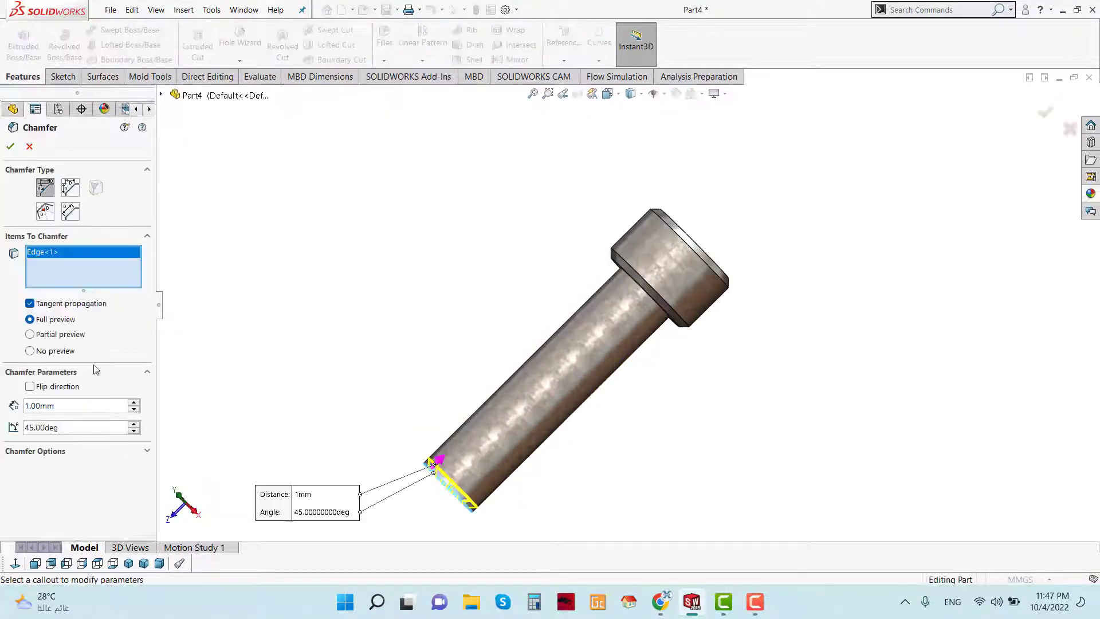
pyautogui.click(10, 146)
# Step: Fillet the edge where the shank meets the head with a 1 mm radius
pyautogui.scroll(-6, 535, 294)
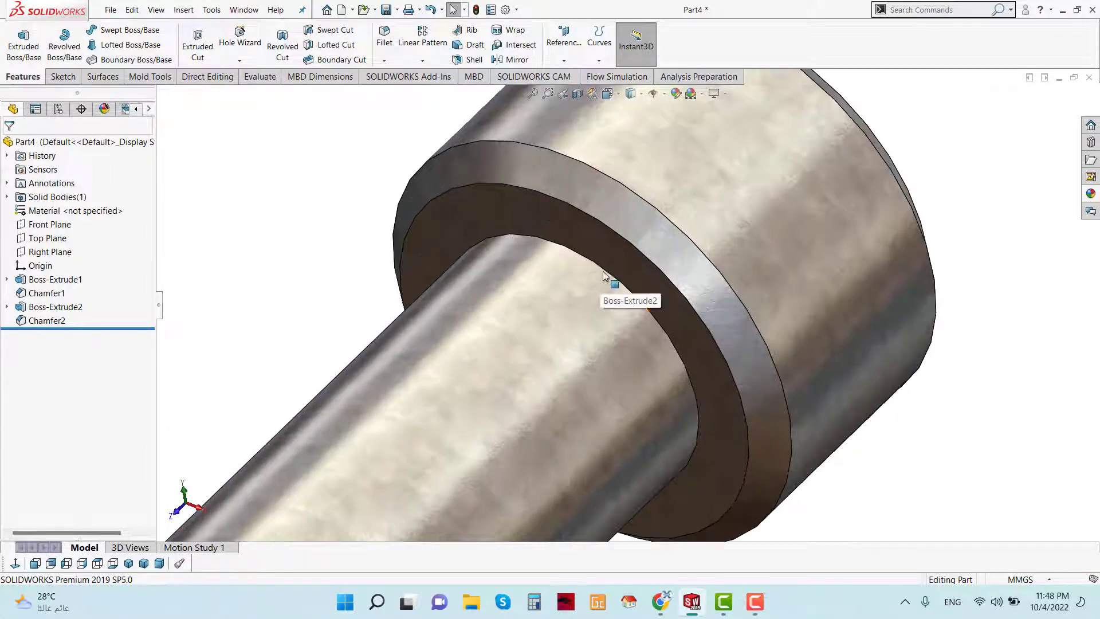
pyautogui.click(606, 270)
pyautogui.scroll(7, 630, 309)
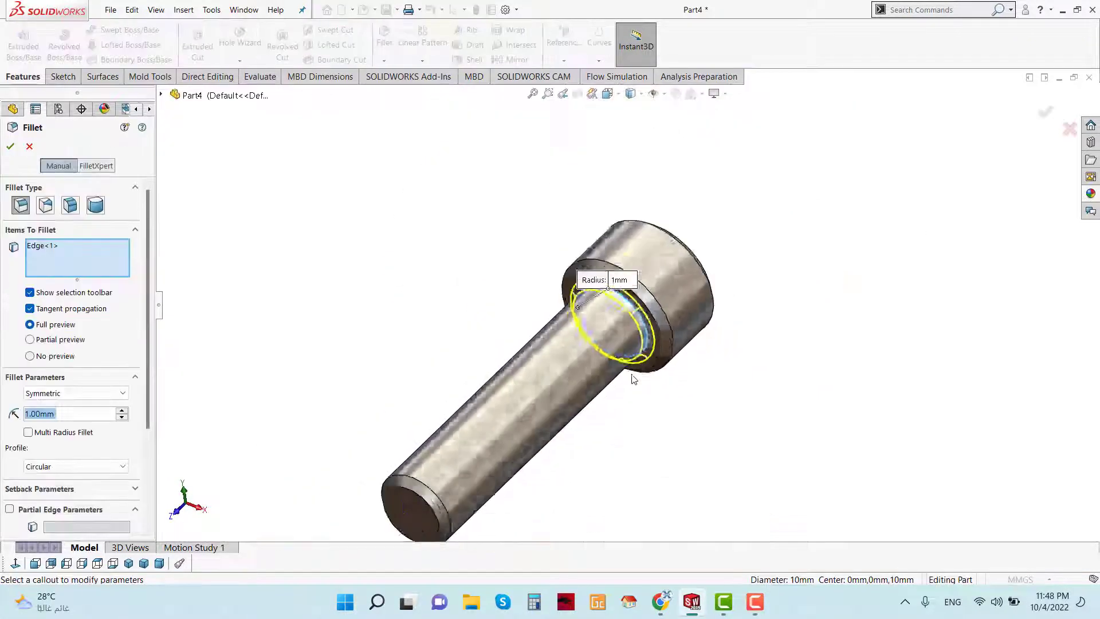
pyautogui.click(10, 147)
# Step: Start a Thread feature and set its location to the shank's circular edge next to the head fillet
pyautogui.moveTo(636, 395); pyautogui.dragTo(707, 467, button='middle')
pyautogui.scroll(-3, 554, 271)
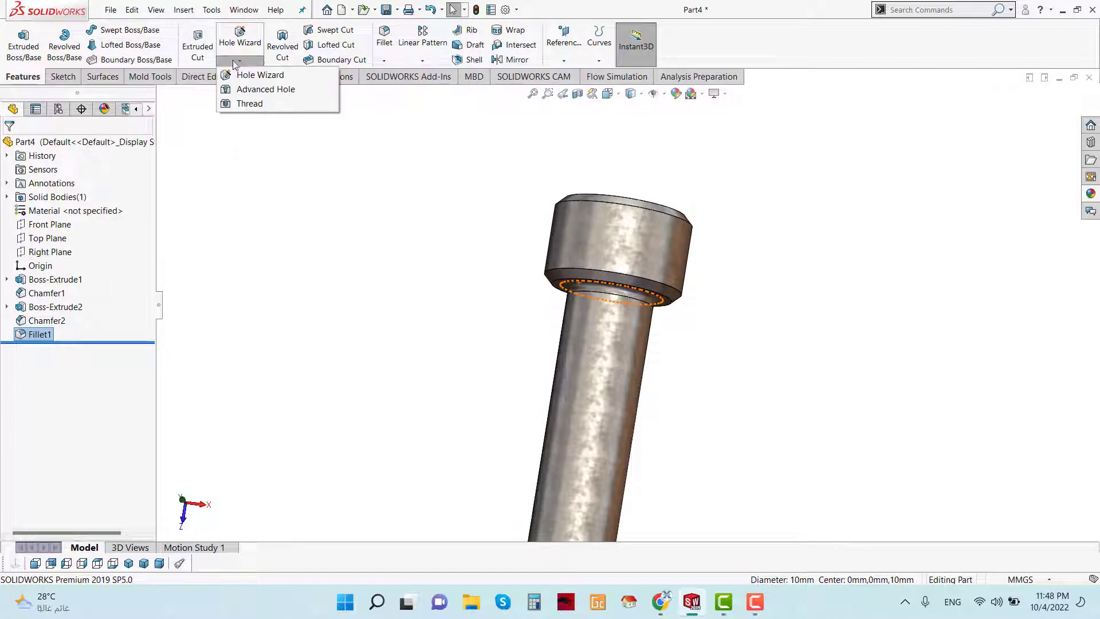
pyautogui.scroll(-3, 641, 278)
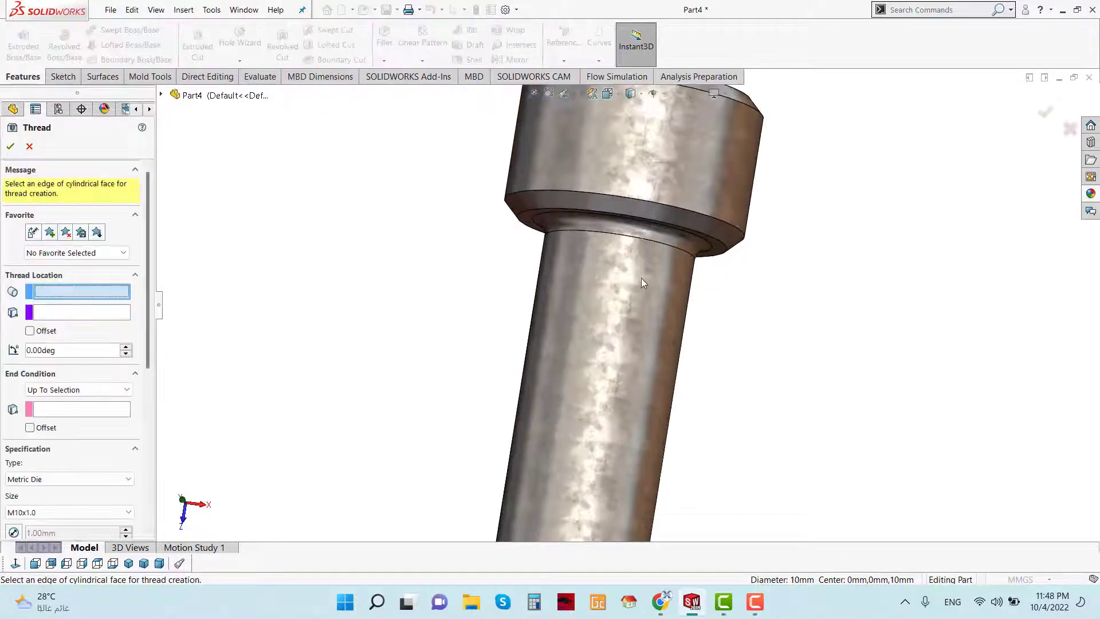
pyautogui.click(646, 310)
pyautogui.scroll(2, 659, 344)
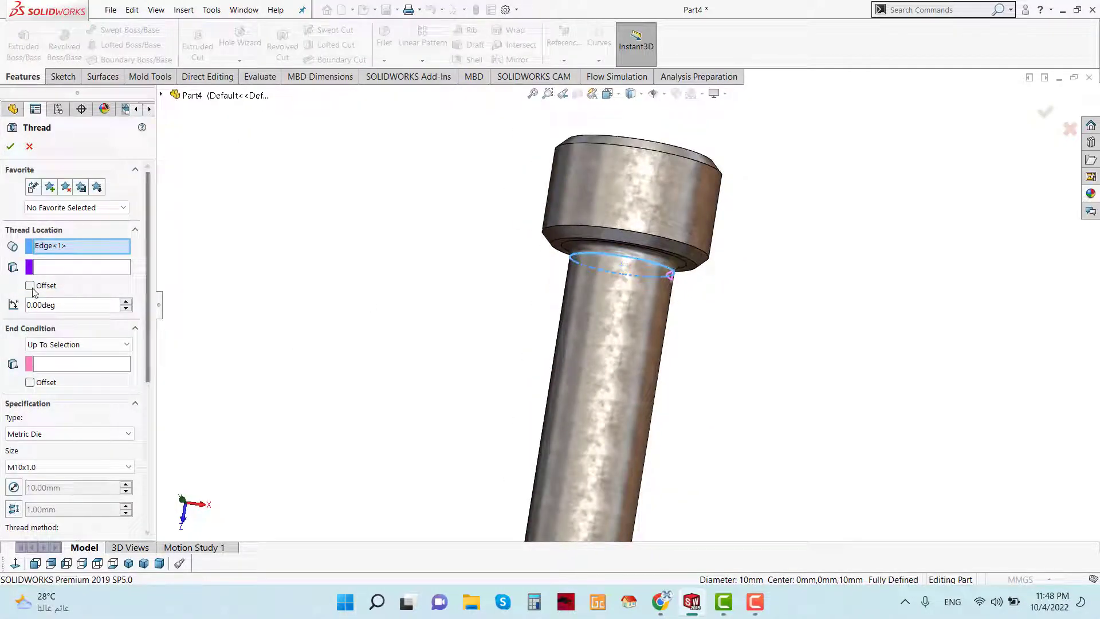
# Step: Set the thread's end condition up to the shank's flat end face with a 5 mm offset
pyautogui.scroll(3, 545, 438)
pyautogui.scroll(-3, 607, 484)
pyautogui.moveTo(607, 484); pyautogui.dragTo(600, 392, button='middle')
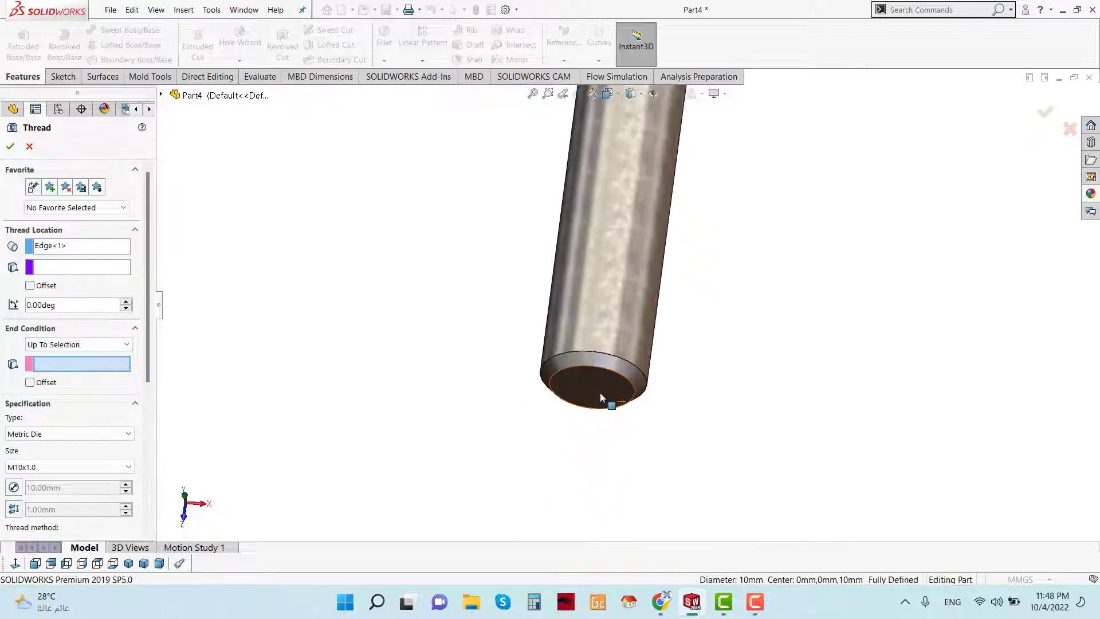
pyautogui.click(600, 392)
pyautogui.click(31, 382)
pyautogui.scroll(3, 788, 270)
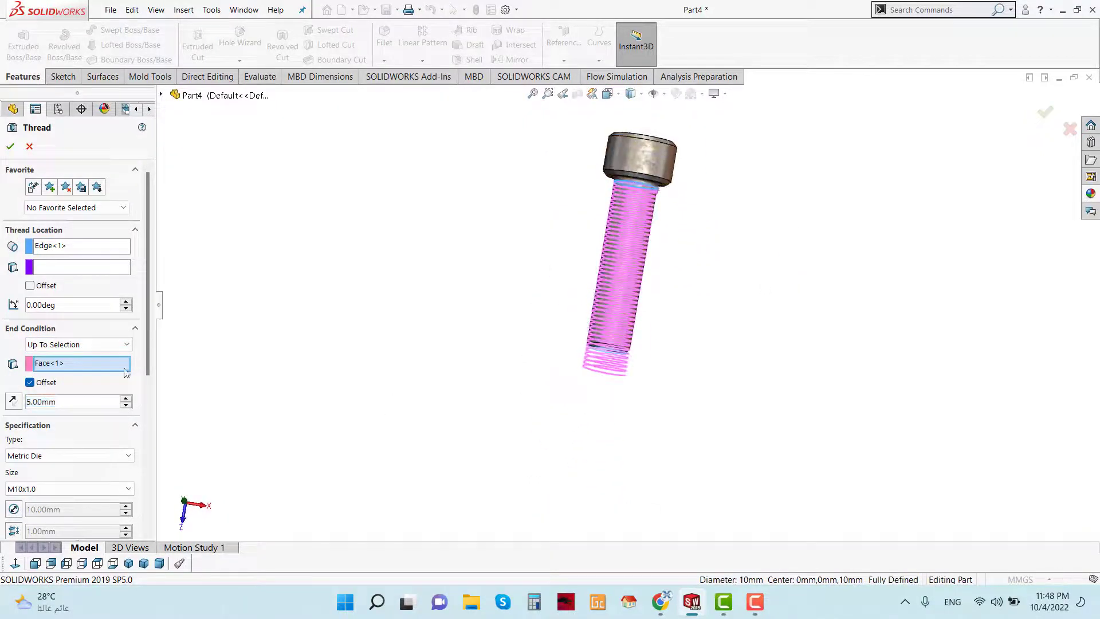
# Step: Create the thread as a right-hand cut thread of type Metric Die, size M10x1.0
pyautogui.scroll(-4, 145, 367)
pyautogui.click(83, 325)
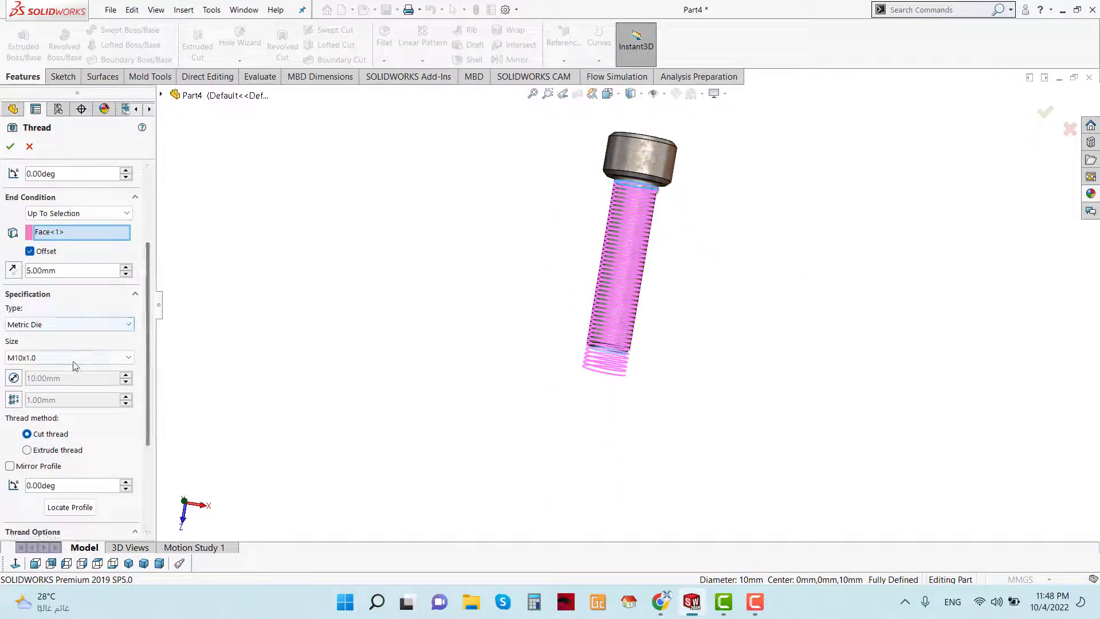
pyautogui.click(73, 358)
pyautogui.click(41, 64)
pyautogui.scroll(-4, 149, 377)
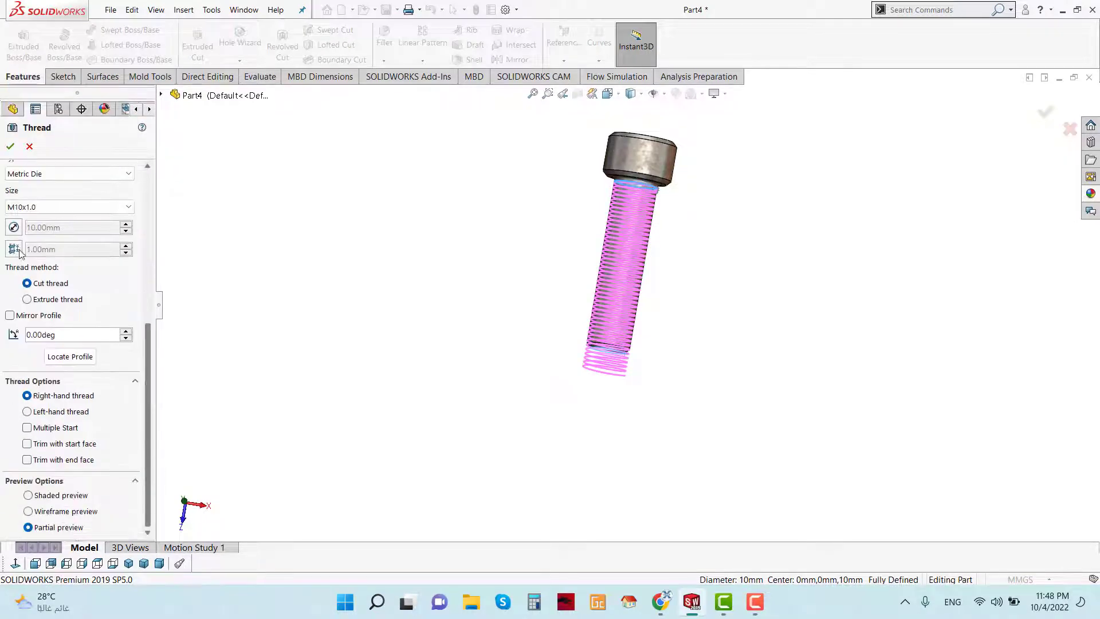
pyautogui.scroll(-4, 700, 156)
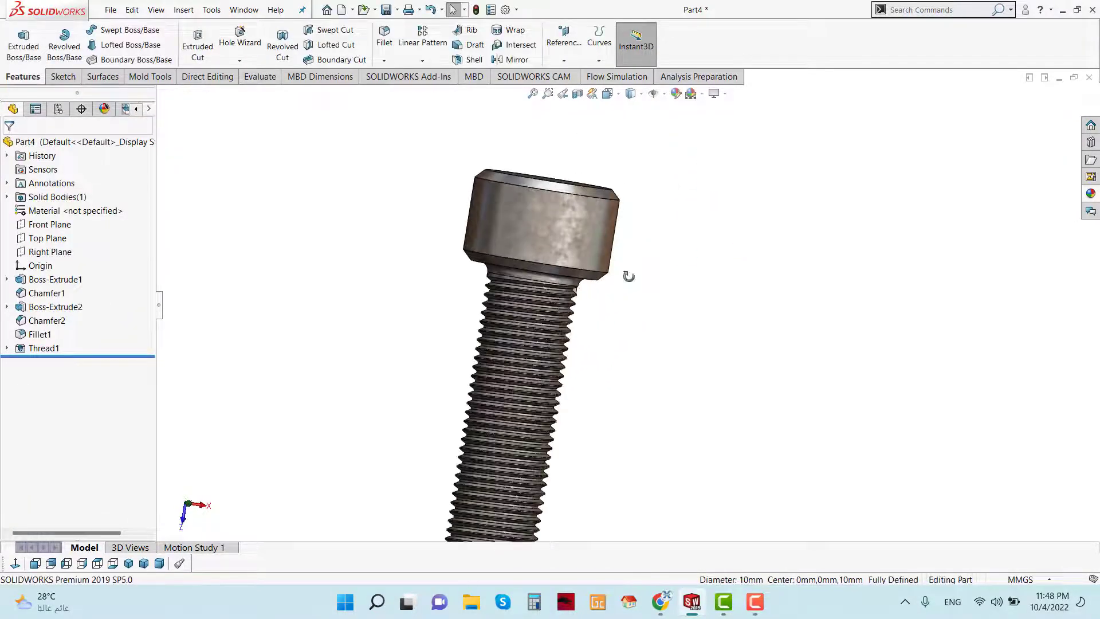
# Step: Sketch a hexagon about 7.3 mm across flats, centred on the origin on the outer flat face of the head
pyautogui.moveTo(628, 276); pyautogui.dragTo(635, 350, button='middle')
pyautogui.rightClick(552, 188)
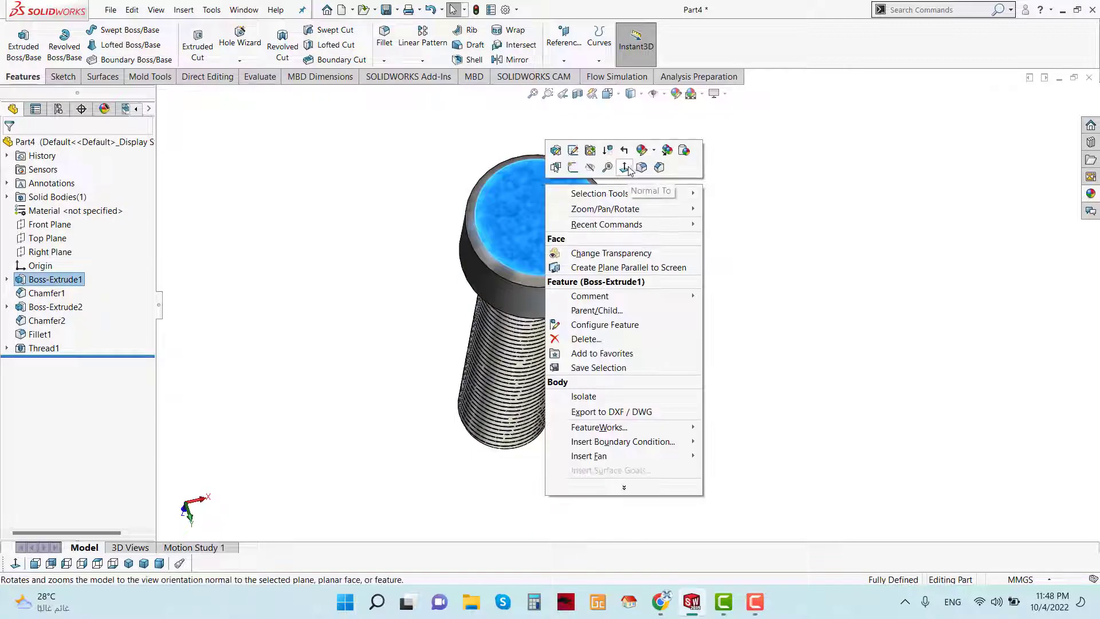
pyautogui.click(624, 167)
pyautogui.rightClick(598, 214)
pyautogui.click(608, 199)
pyautogui.click(130, 59)
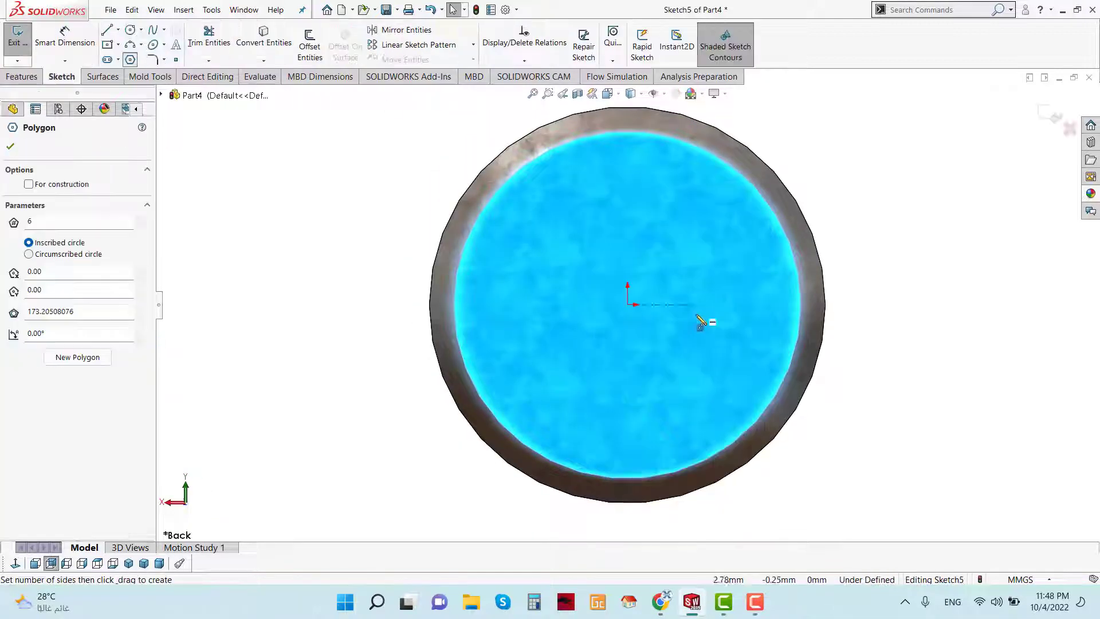
pyautogui.moveTo(630, 307)
pyautogui.mouseDown()
pyautogui.moveTo(718, 343)
pyautogui.moveTo(733, 305)
pyautogui.mouseUp()
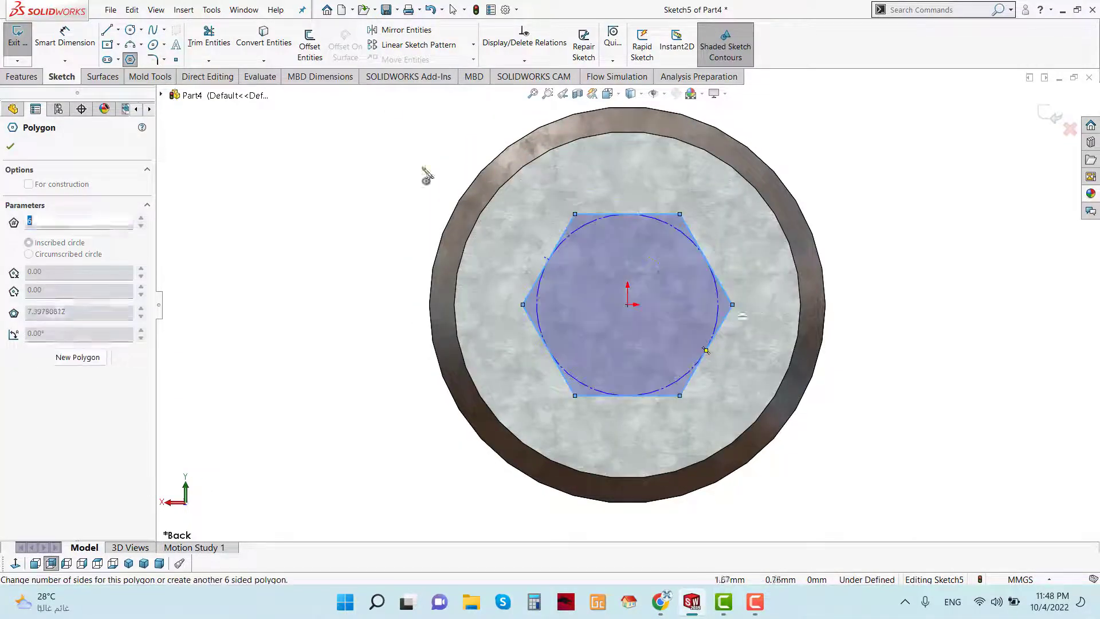
# Step: Dimension the distance between the hexagon's two horizontal sides to 7 mm
pyautogui.click(65, 37)
pyautogui.click(644, 395)
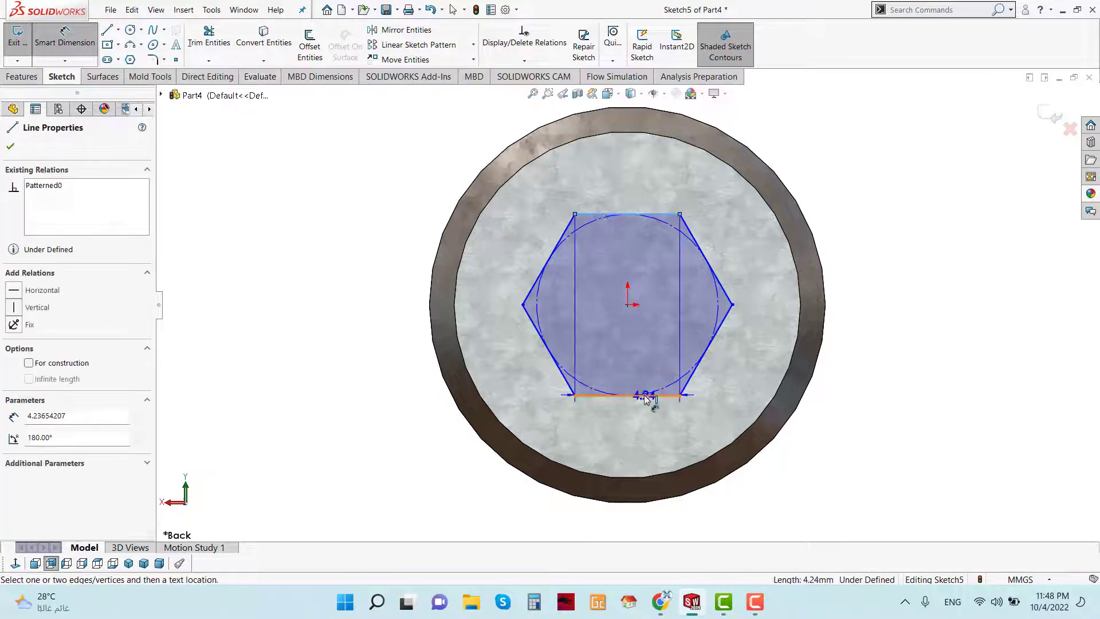
pyautogui.click(917, 338)
pyautogui.write('7')
pyautogui.press('Return')
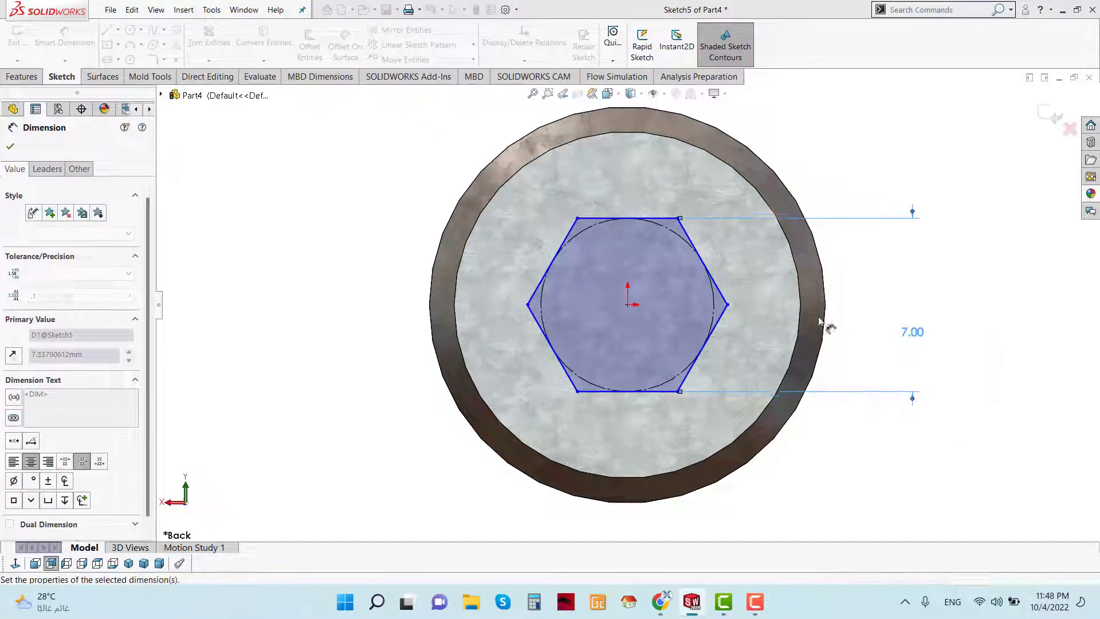
# Step: Cut-extrude the hexagon sketch blind into the head to form a socket less than half the head's height deep
pyautogui.click(36, 77)
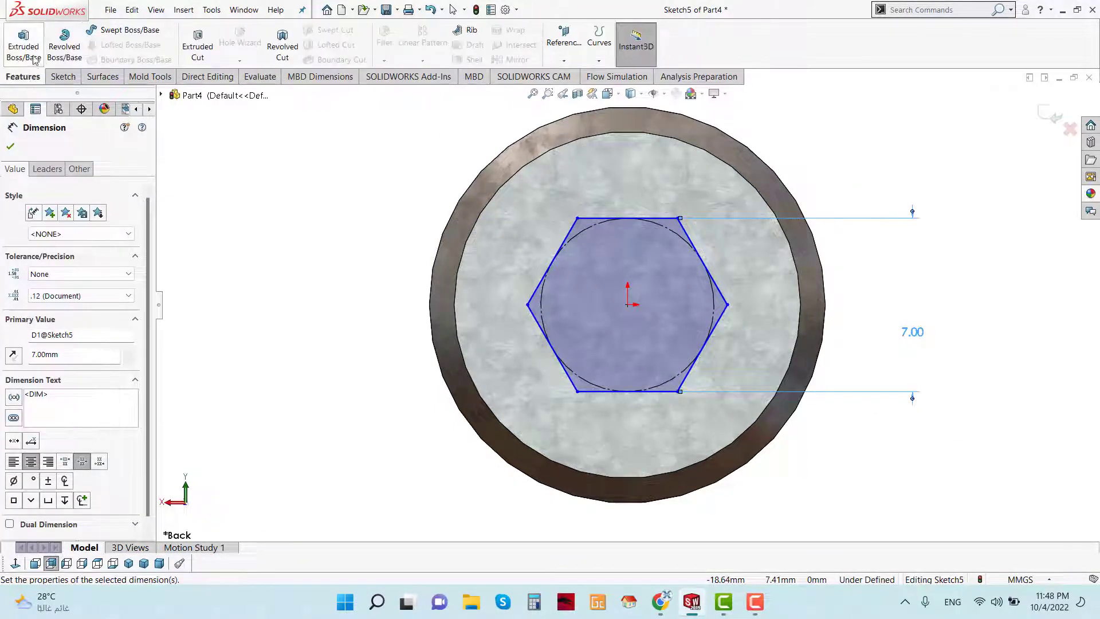
pyautogui.press('Escape')
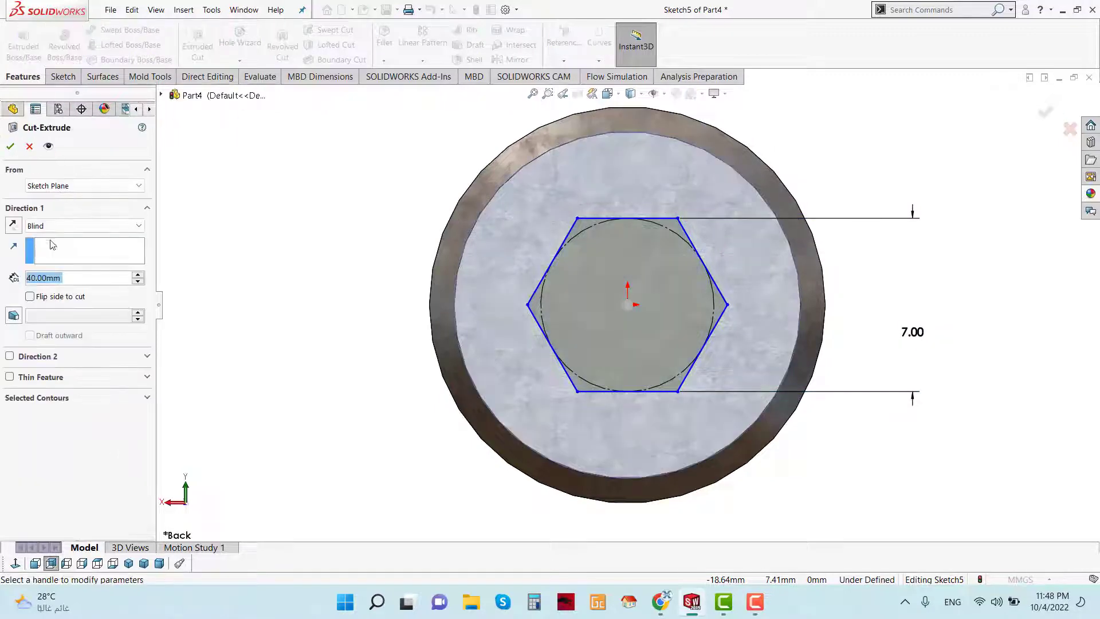
pyautogui.click(10, 147)
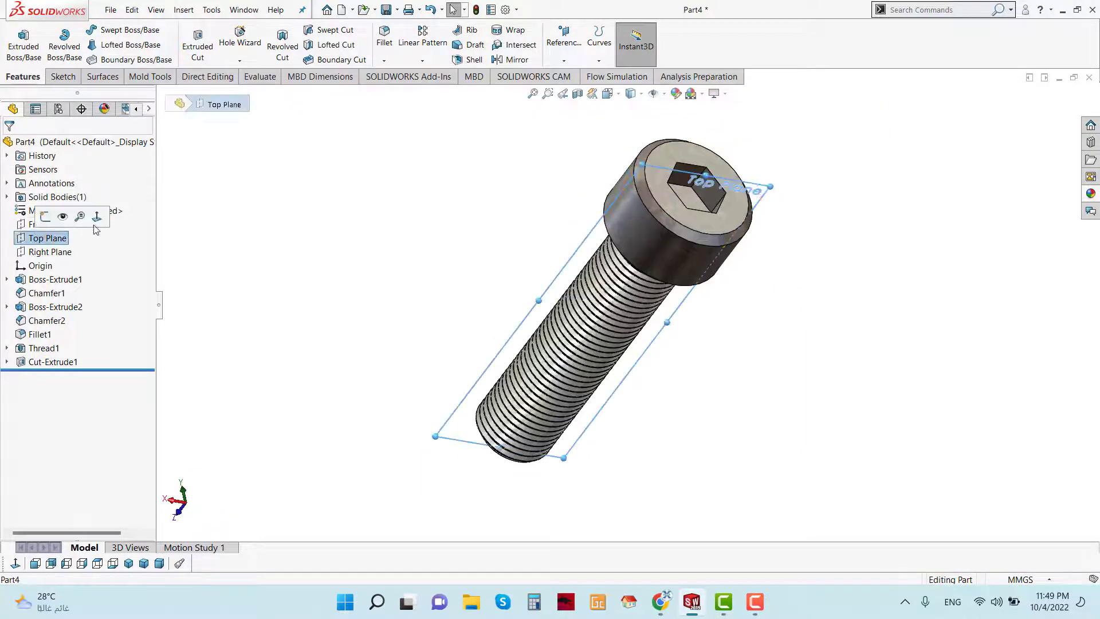
# Step: Start a sketch on the Top Plane and draw a vertical line about 1.9 mm long from the socket floor's midpoint toward the shank
pyautogui.click(97, 216)
pyautogui.rightClick(668, 243)
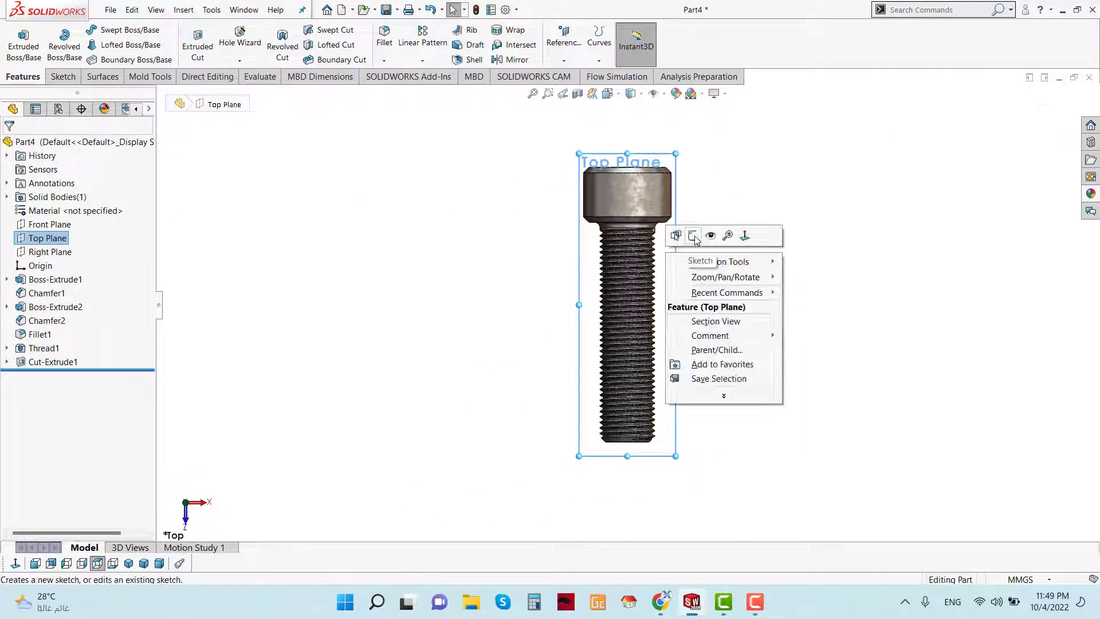
pyautogui.click(692, 237)
pyautogui.click(632, 175)
pyautogui.scroll(-5, 642, 166)
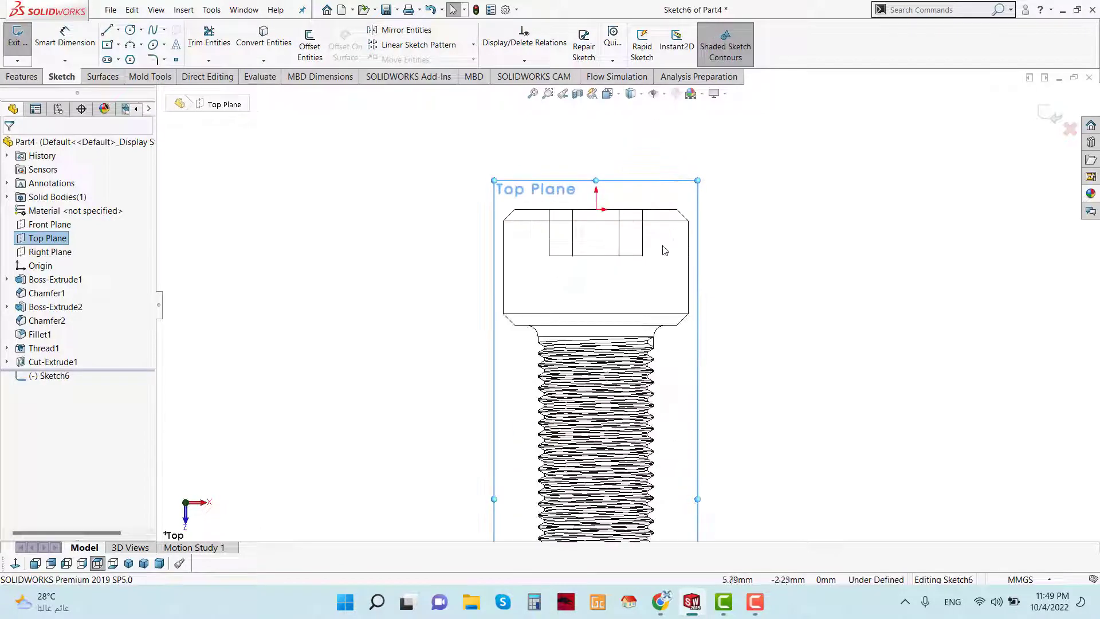
pyautogui.click(107, 30)
pyautogui.click(539, 275)
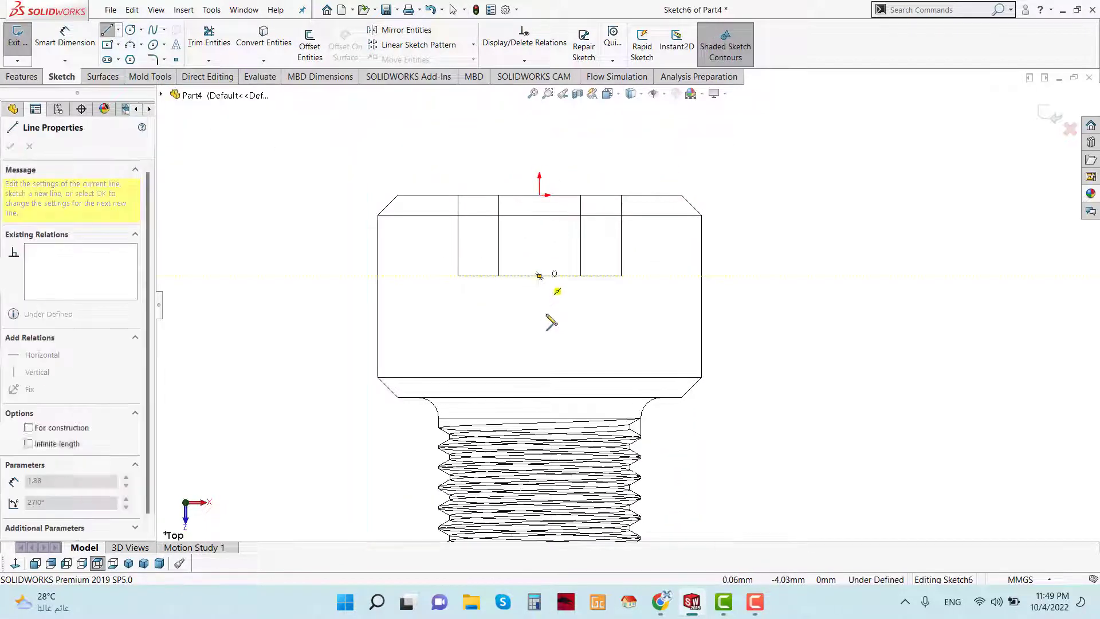
pyautogui.press('Escape')
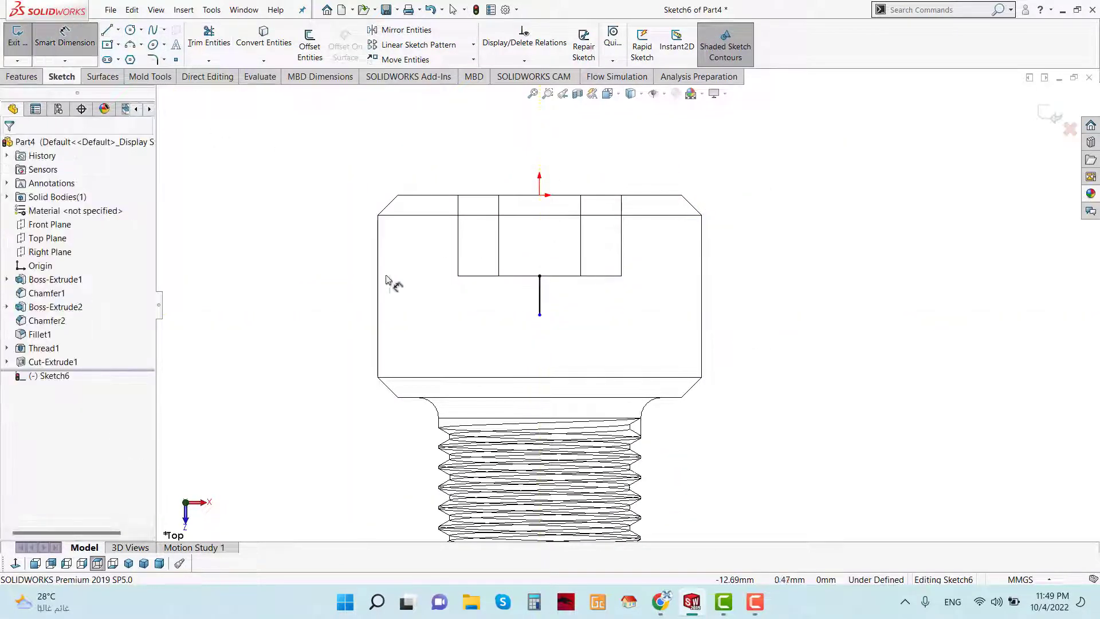
# Step: Dimension the vertical line below the socket floor to 2 mm
pyautogui.click(539, 295)
pyautogui.click(319, 305)
pyautogui.write('2')
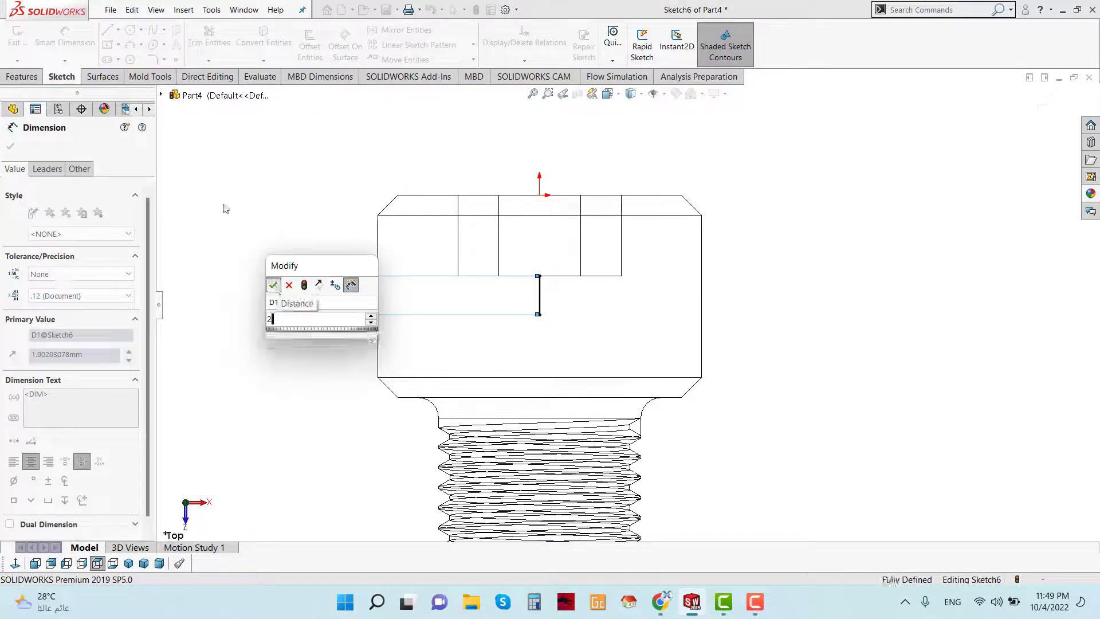
pyautogui.press('Return')
# Step: Close a triangle with lines from the vertical line's lower end to the socket floor's outer corner and back to the floor's midpoint
pyautogui.press('l')
pyautogui.click(539, 315)
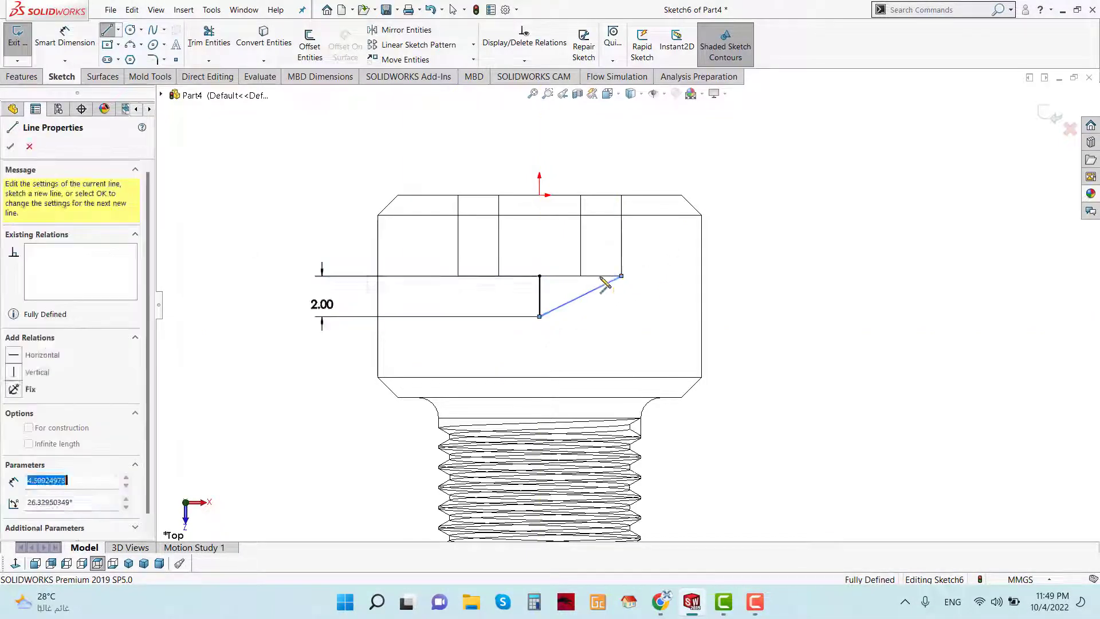
pyautogui.click(539, 275)
pyautogui.press('Escape')
# Step: Draw a curved spline from the triangle's lower tip through the socket floor's outer corner, ending a little beyond it
pyautogui.scroll(-3, 581, 288)
pyautogui.click(178, 45)
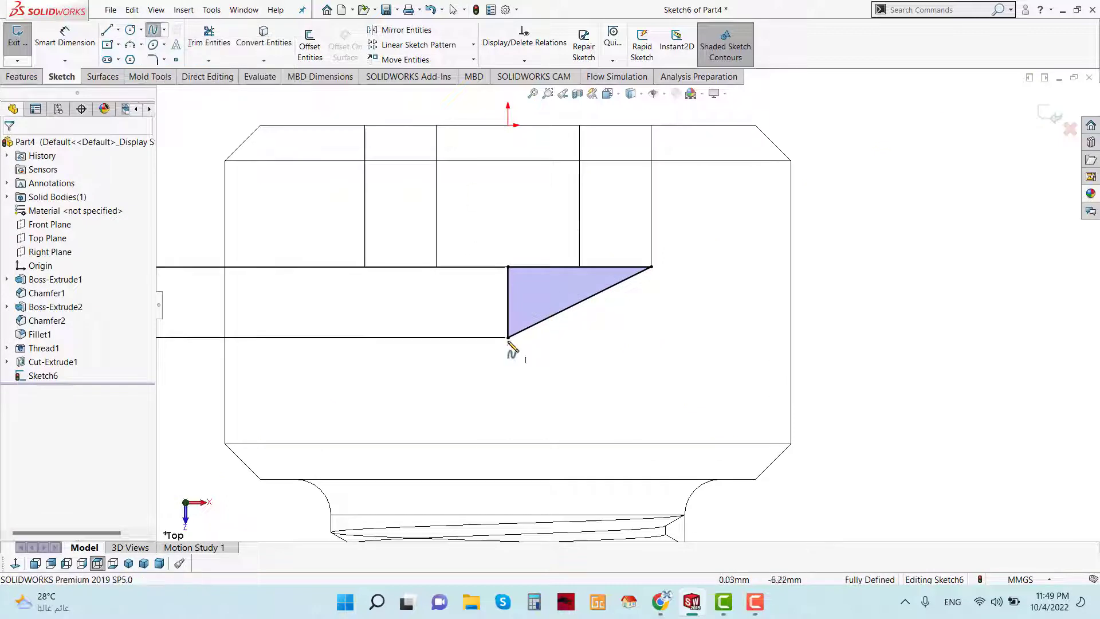
pyautogui.click(508, 337)
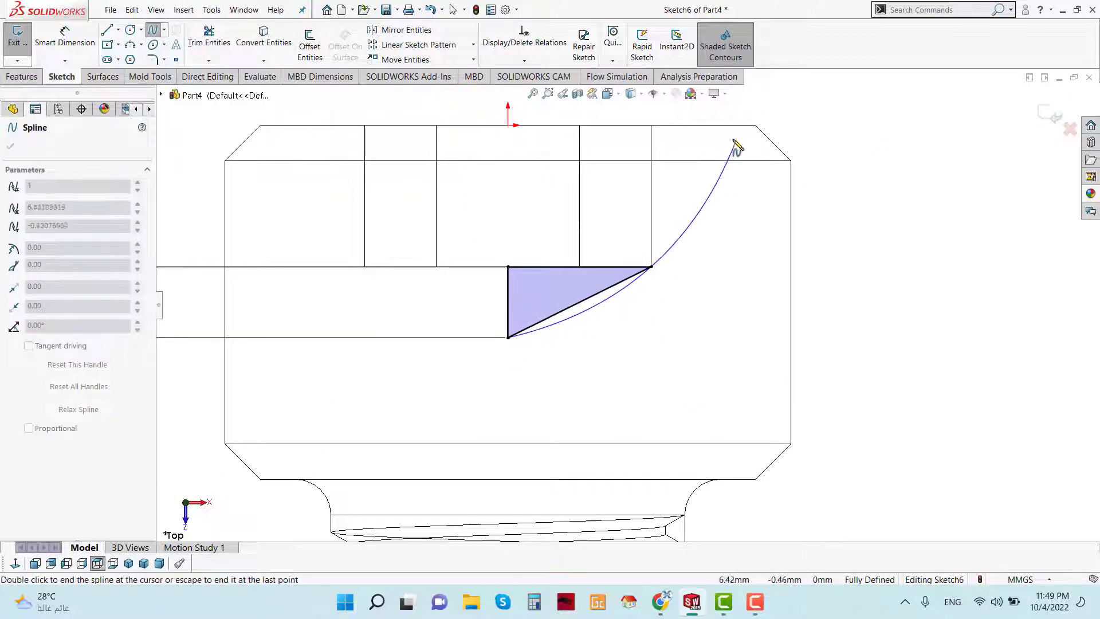
pyautogui.doubleClick(704, 221)
pyautogui.press('Escape')
# Step: Trim away the triangle's slanted line and the part of the spline extending past the socket corner
pyautogui.scroll(-2, 668, 287)
pyautogui.moveTo(515, 301); pyautogui.dragTo(534, 322)
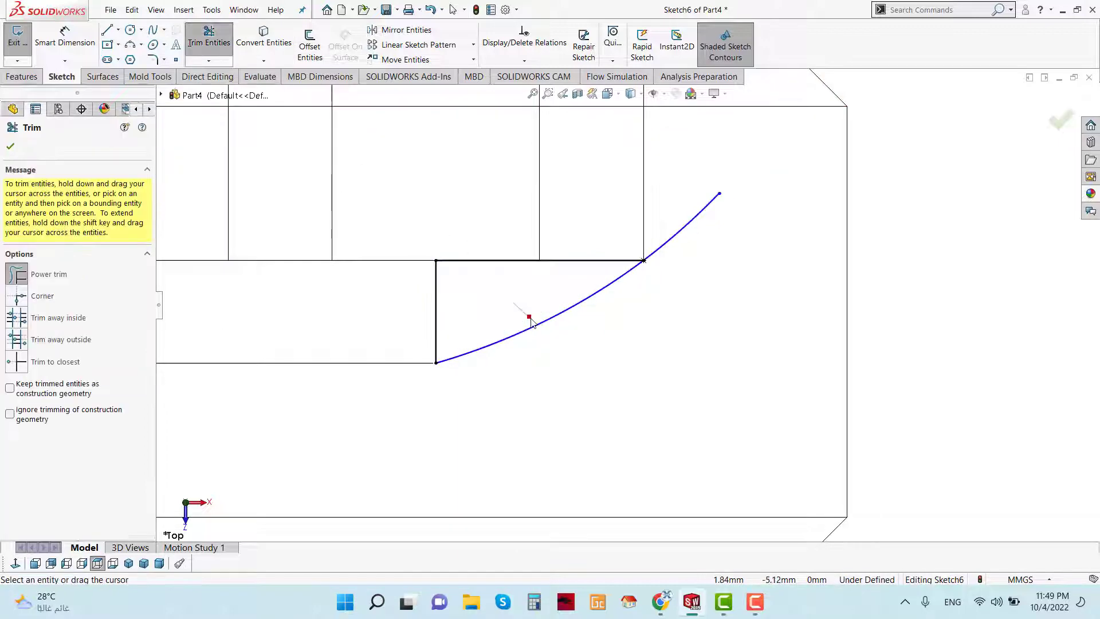
pyautogui.moveTo(659, 226); pyautogui.dragTo(680, 269)
pyautogui.scroll(5, 676, 295)
pyautogui.click(10, 146)
pyautogui.scroll(5, 627, 303)
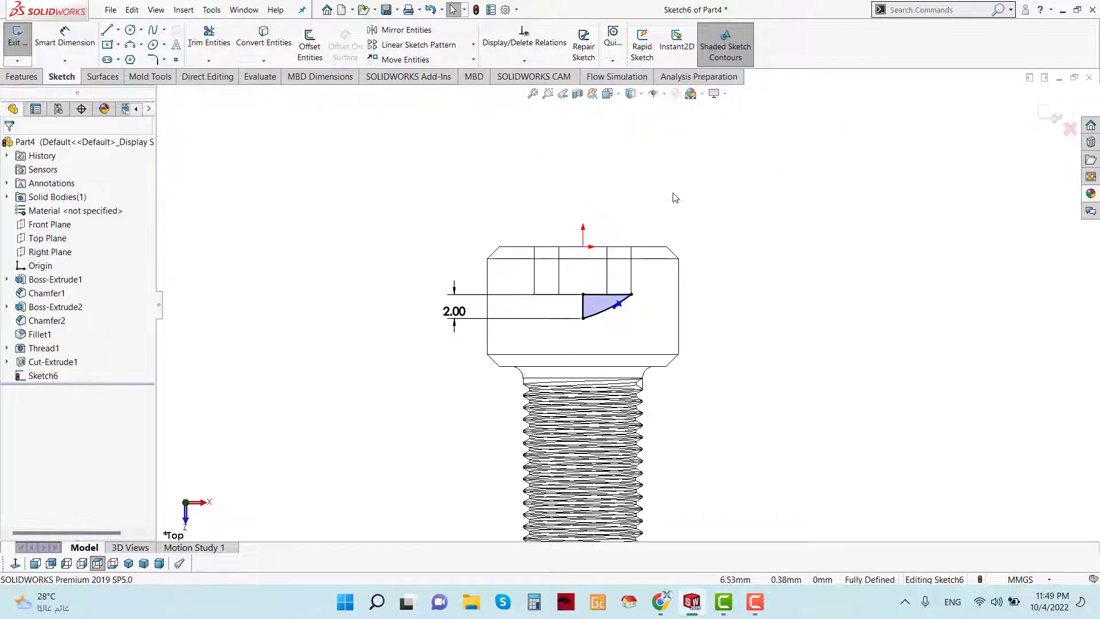
# Step: Revolve-cut the curved profile 360° about its 2 mm vertical line to hollow out the socket's floor
pyautogui.click(631, 110)
pyautogui.moveTo(636, 235)
pyautogui.mouseDown(button='middle')
pyautogui.moveTo(644, 278)
pyautogui.moveTo(668, 233)
pyautogui.moveTo(696, 272)
pyautogui.moveTo(659, 255)
pyautogui.moveTo(621, 215)
pyautogui.mouseUp(button='middle')
pyautogui.click(24, 76)
pyautogui.scroll(-7, 592, 278)
pyautogui.click(515, 280)
pyautogui.scroll(4, 518, 280)
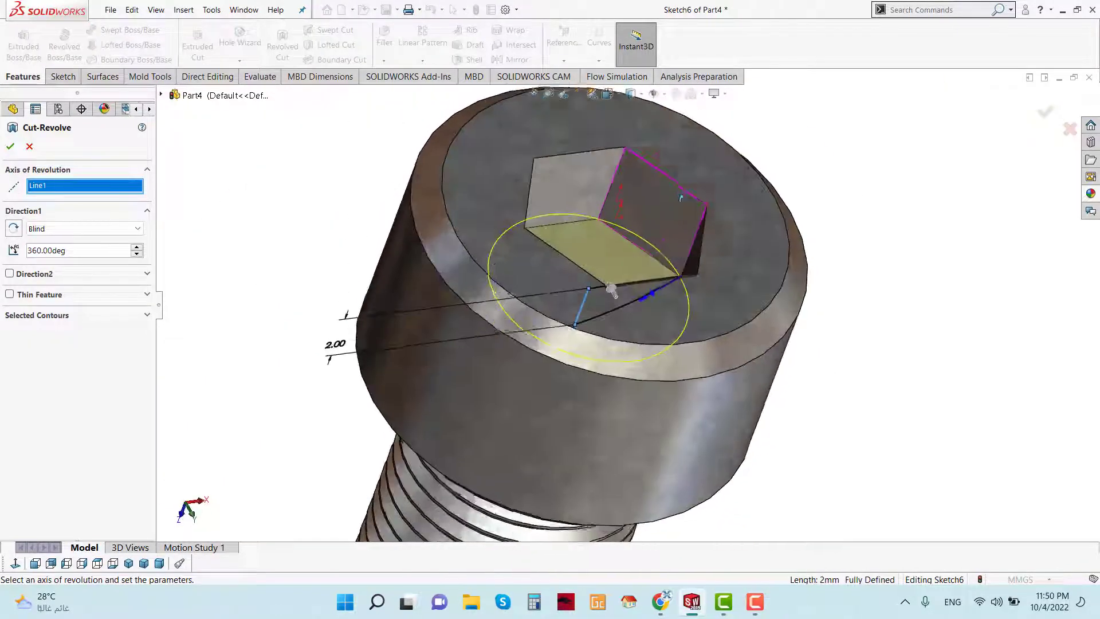
pyautogui.click(11, 146)
pyautogui.moveTo(816, 197); pyautogui.dragTo(580, 154, button='middle')
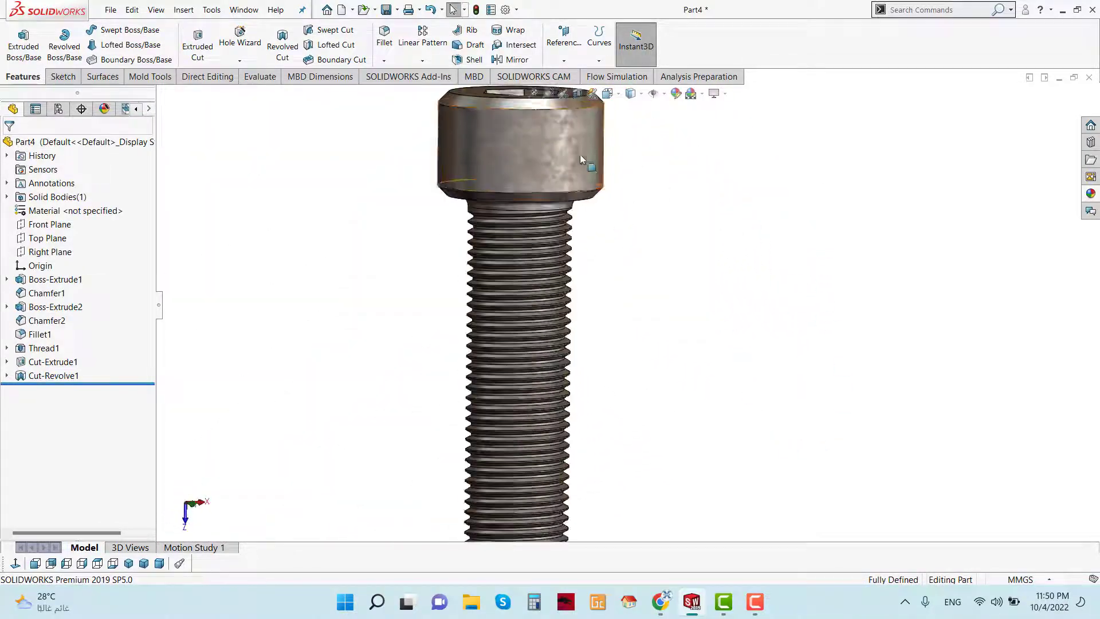
pyautogui.scroll(1, 579, 153)
pyautogui.rightClick(580, 164)
pyautogui.click(635, 160)
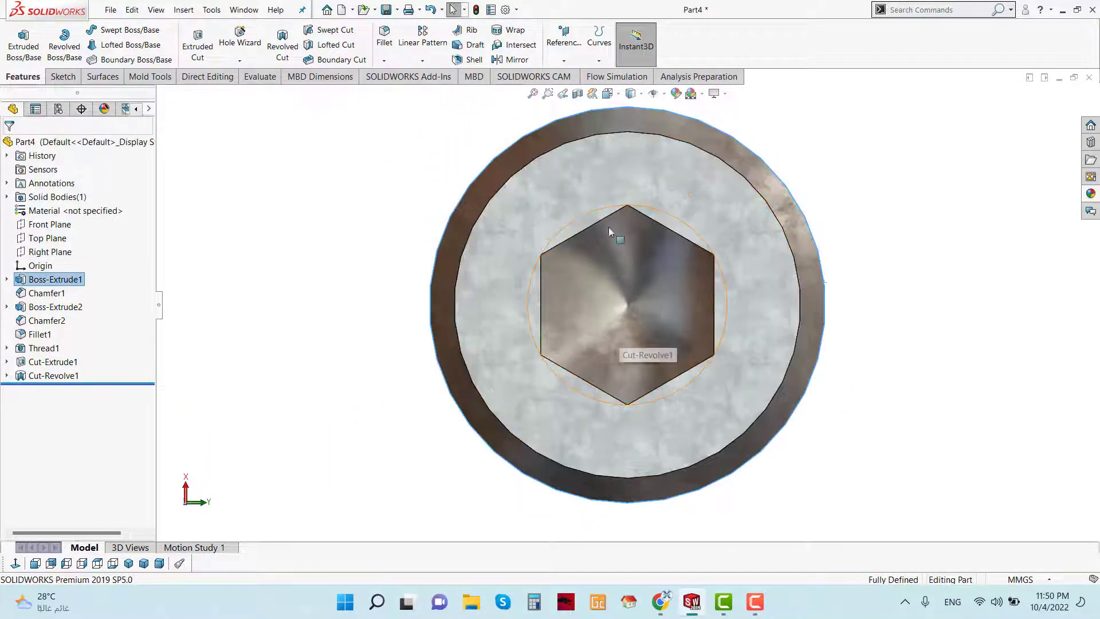
pyautogui.moveTo(609, 232); pyautogui.dragTo(649, 153, button='middle')
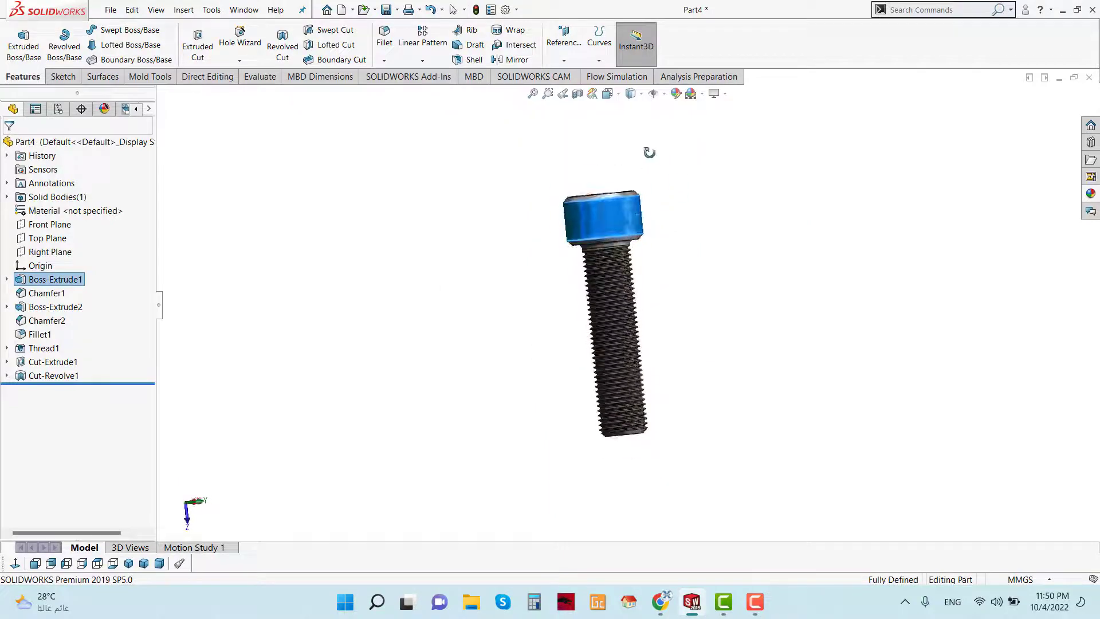
# Step: Start a sketch on the Top Plane and convert the head's straight 8 mm side edge into a sketch line
pyautogui.click(49, 239)
pyautogui.click(110, 218)
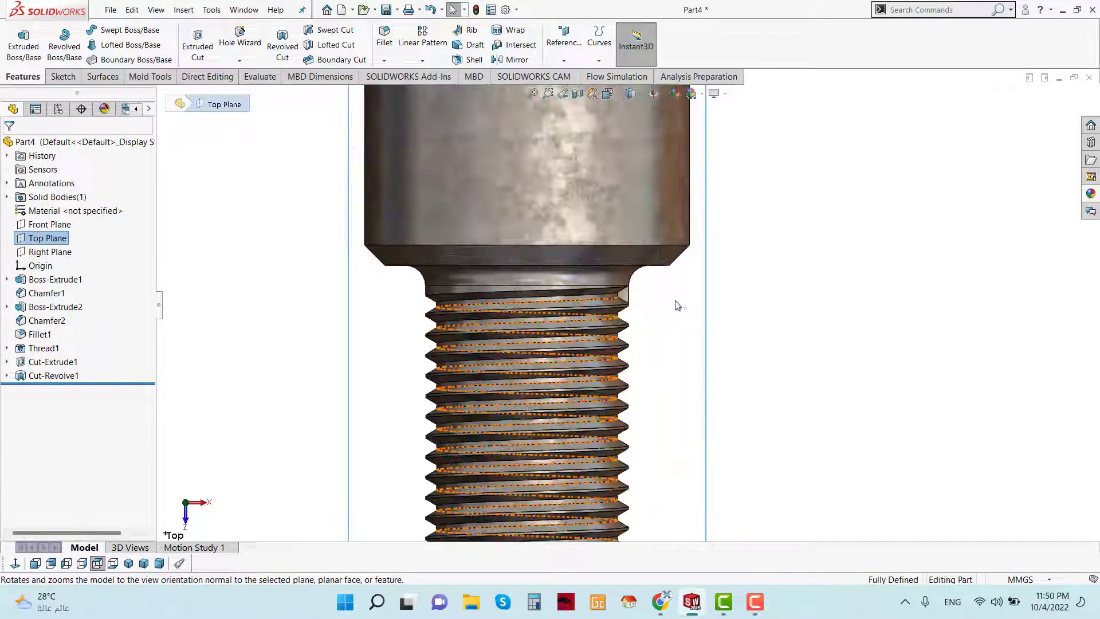
pyautogui.rightClick(676, 305)
pyautogui.click(691, 283)
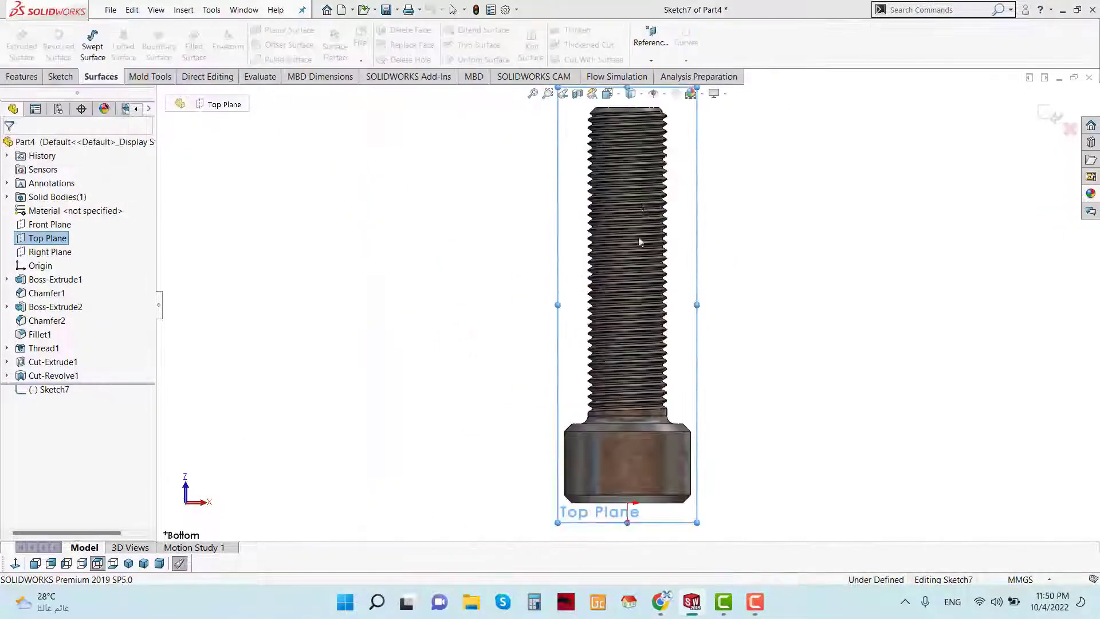
pyautogui.scroll(-5, 719, 492)
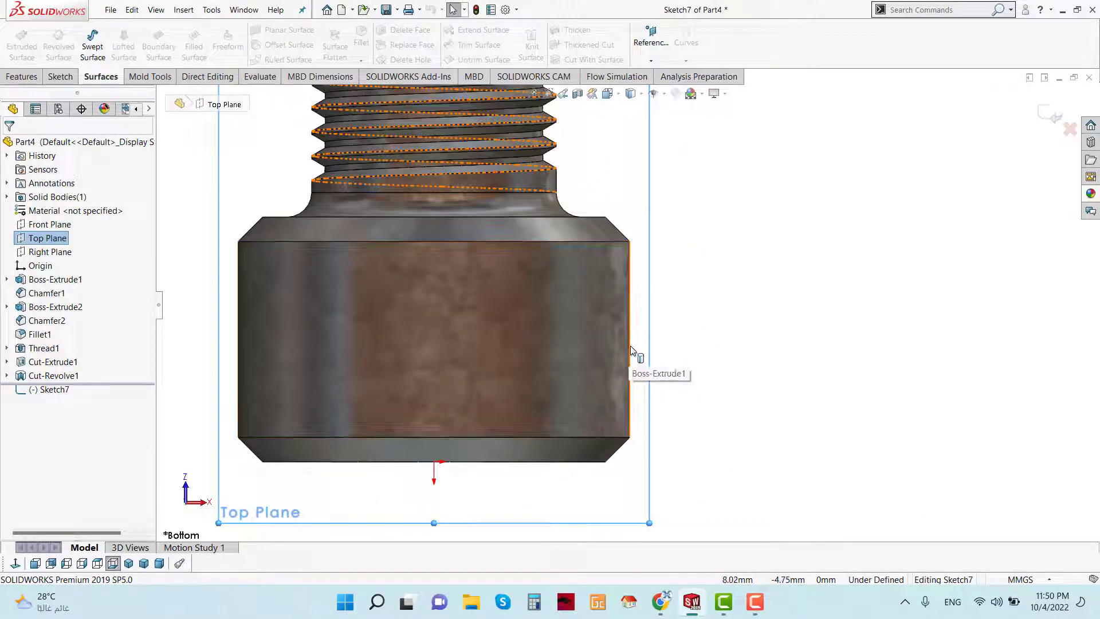
pyautogui.click(630, 350)
pyautogui.click(61, 76)
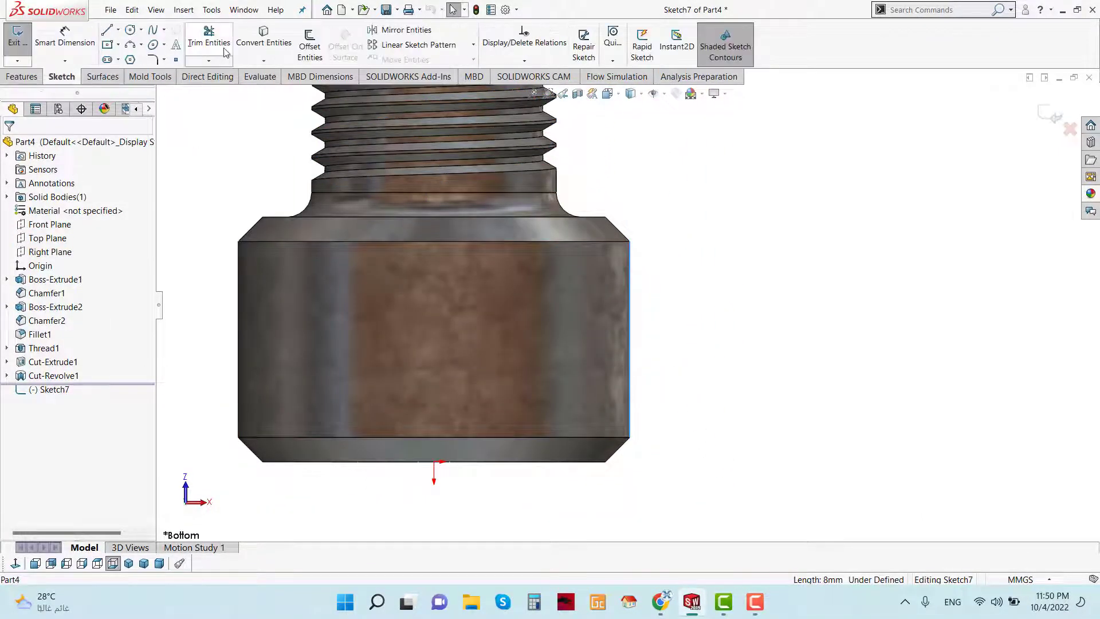
# Step: Draw a horizontal line about 0.12 mm long inward from the converted edge's end at the shank-side chamfer
pyautogui.scroll(-6, 633, 269)
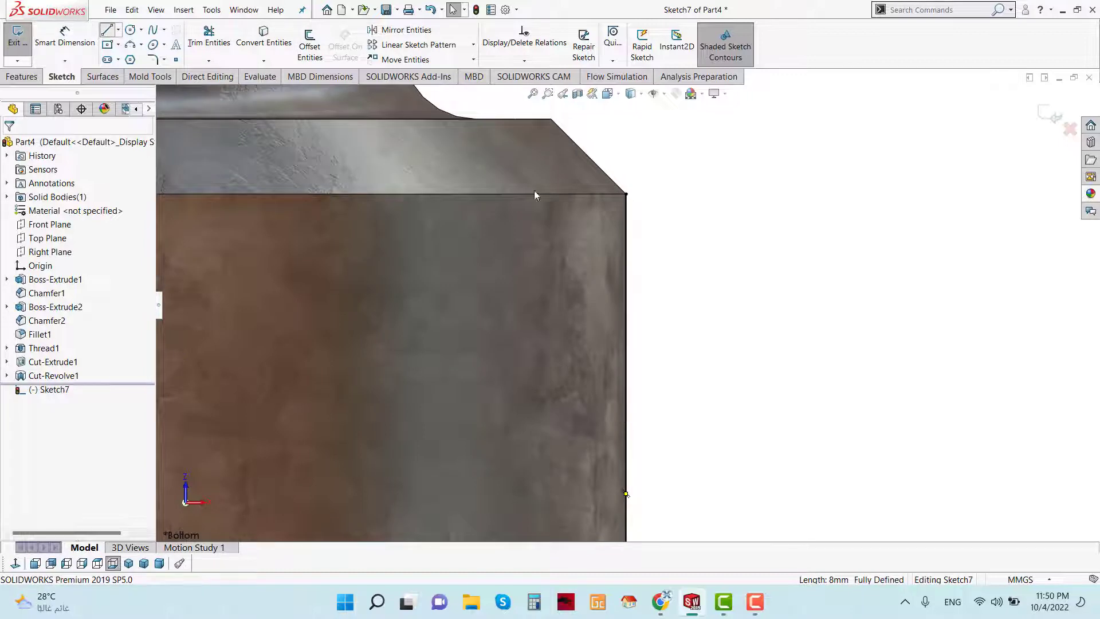
pyautogui.scroll(-4, 606, 198)
pyautogui.click(645, 189)
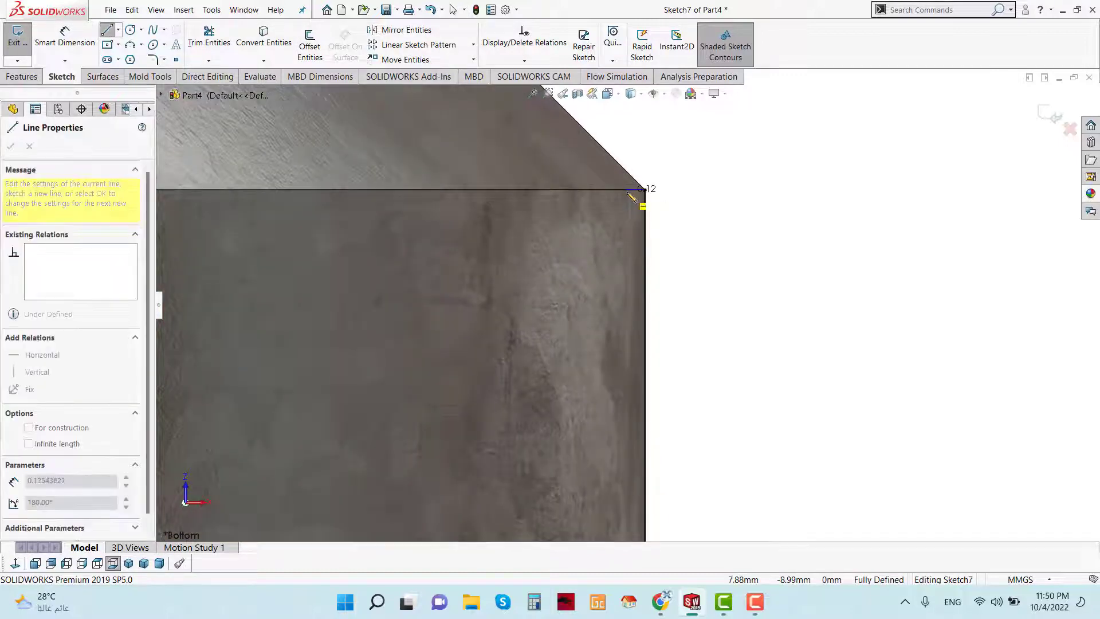
pyautogui.press('Escape')
# Step: Dimension the short horizontal line to 0.1 mm
pyautogui.click(638, 191)
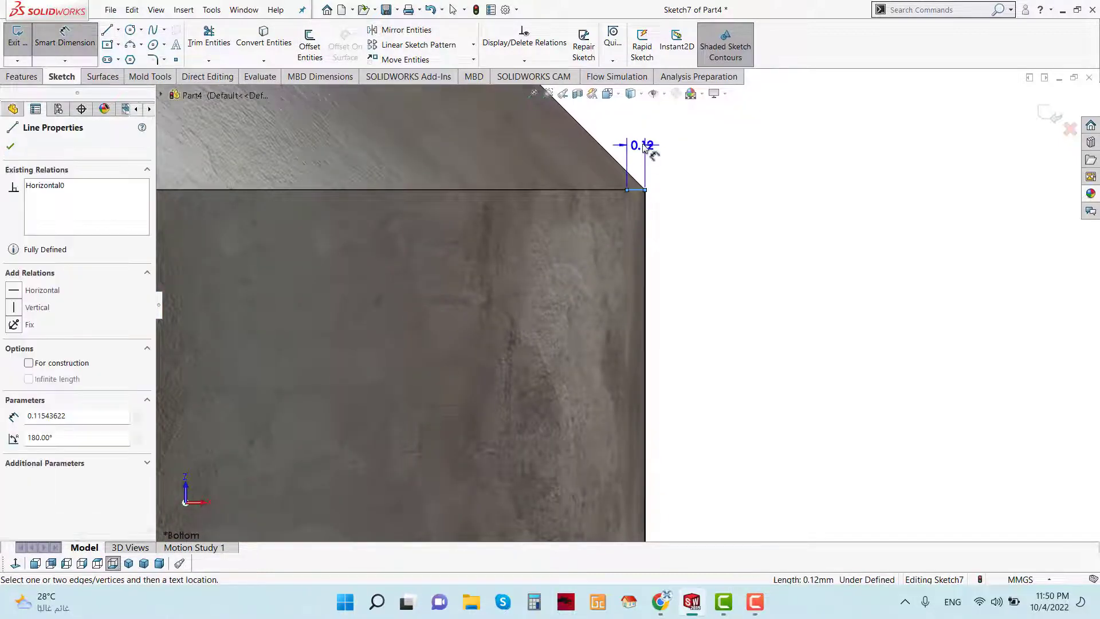
pyautogui.click(642, 144)
pyautogui.write('0.1')
pyautogui.click(596, 126)
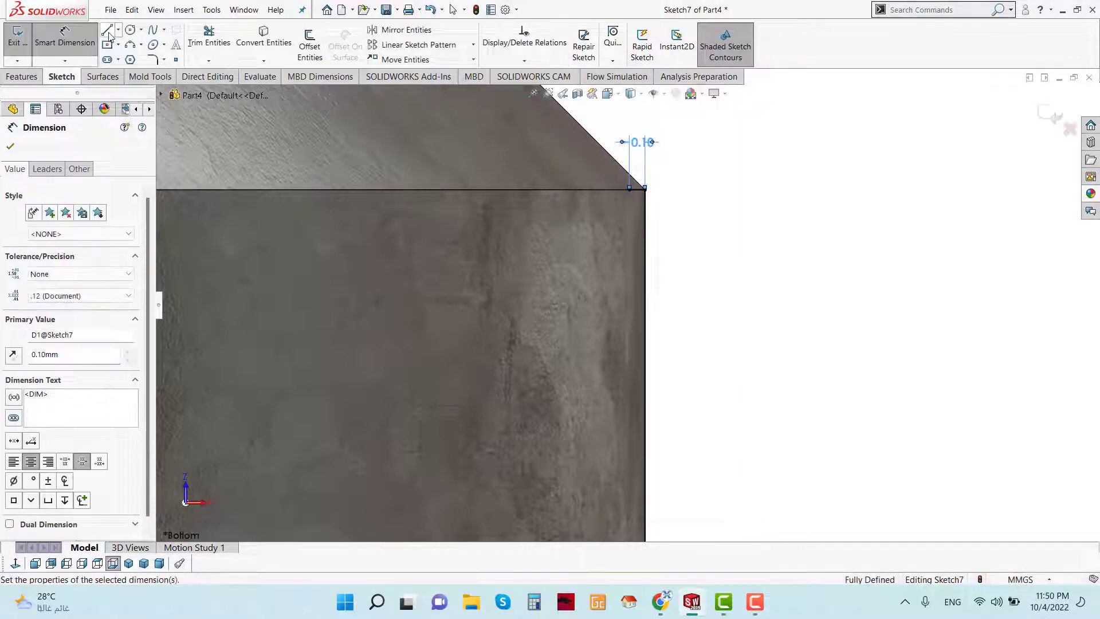
# Step: Complete a narrow rectangle along the head's side with a vertical line to the socket-side chamfer and a short closing line to the converted edge
pyautogui.press('l')
pyautogui.click(629, 190)
pyautogui.scroll(5, 634, 401)
pyautogui.scroll(3, 637, 515)
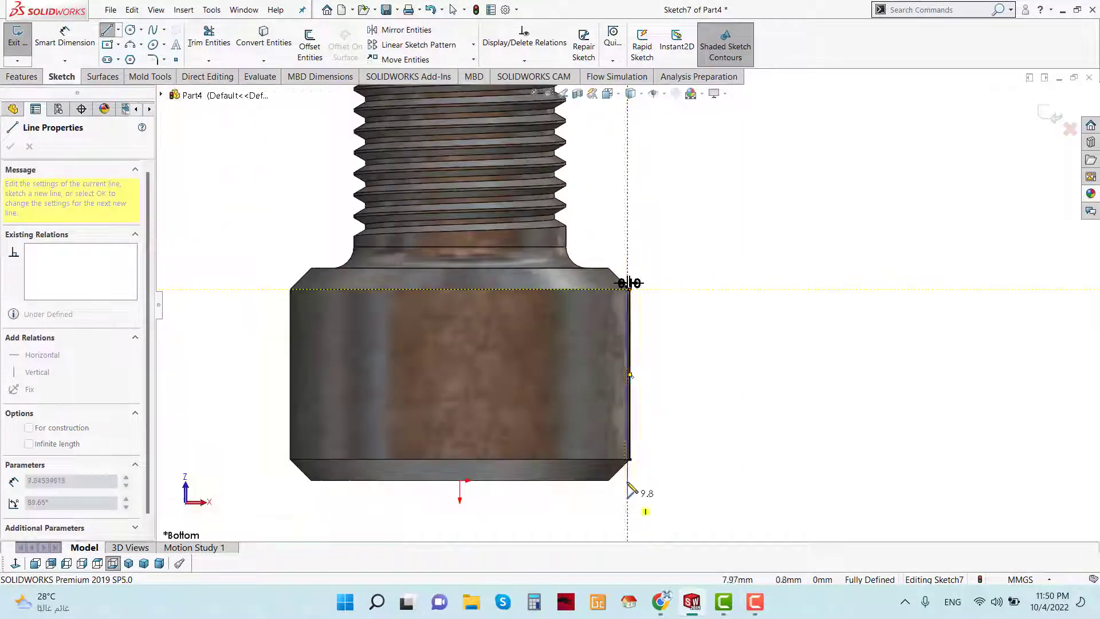
pyautogui.scroll(-3, 635, 366)
pyautogui.click(631, 366)
pyautogui.press('Escape')
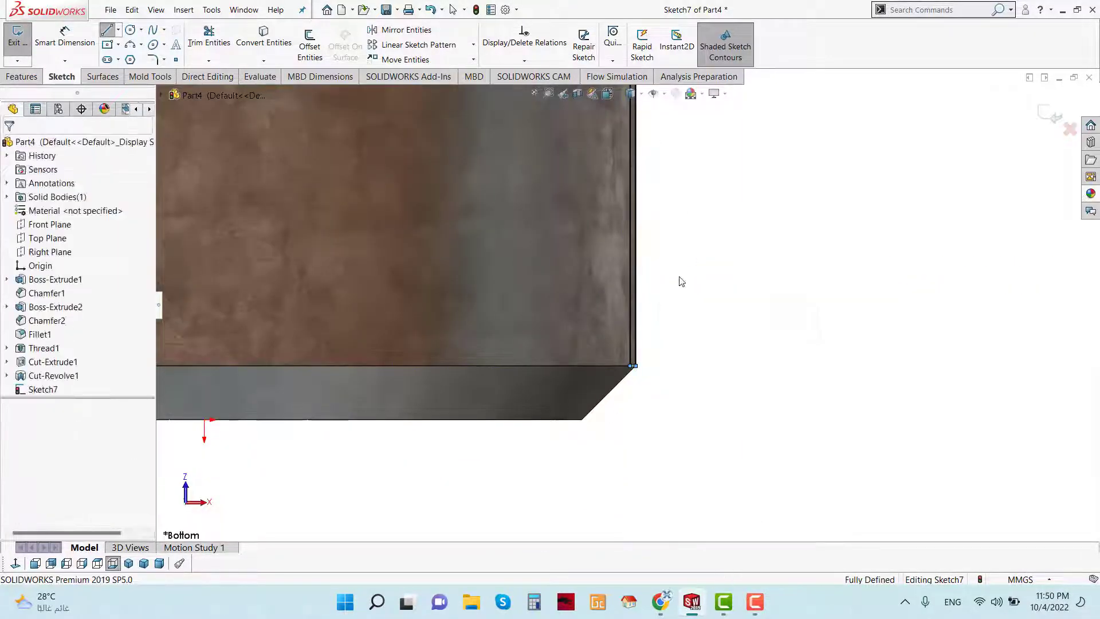
# Step: Revolve-cut the narrow rectangle 360° about its long line on the head's outer edge to form a fine groove
pyautogui.scroll(5, 627, 303)
pyautogui.click(22, 76)
pyautogui.click(282, 46)
pyautogui.scroll(-6, 637, 270)
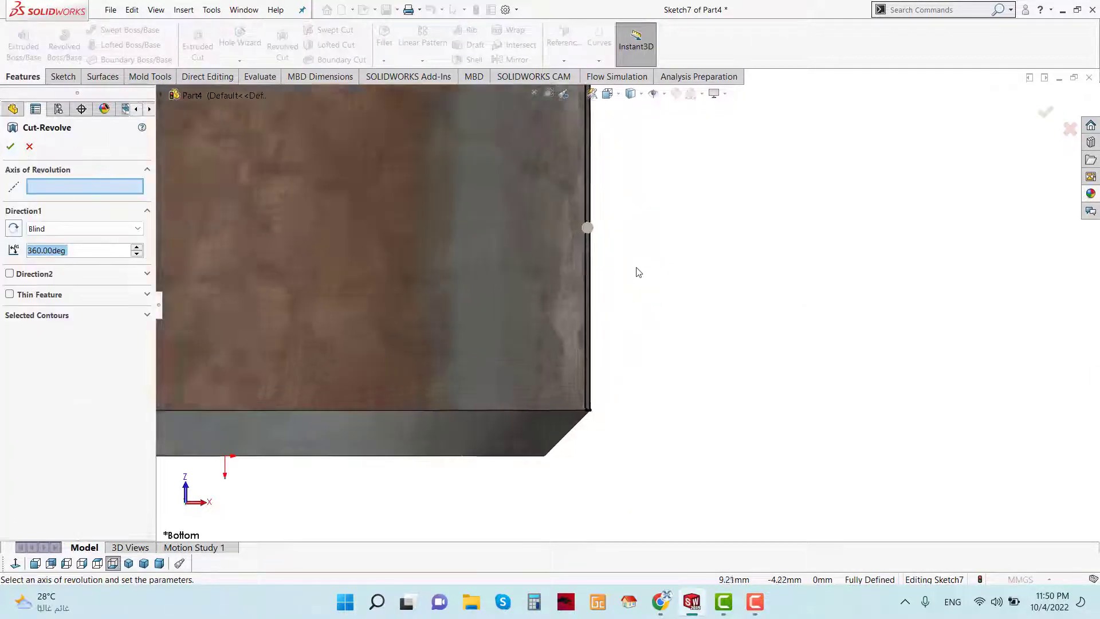
pyautogui.click(519, 293)
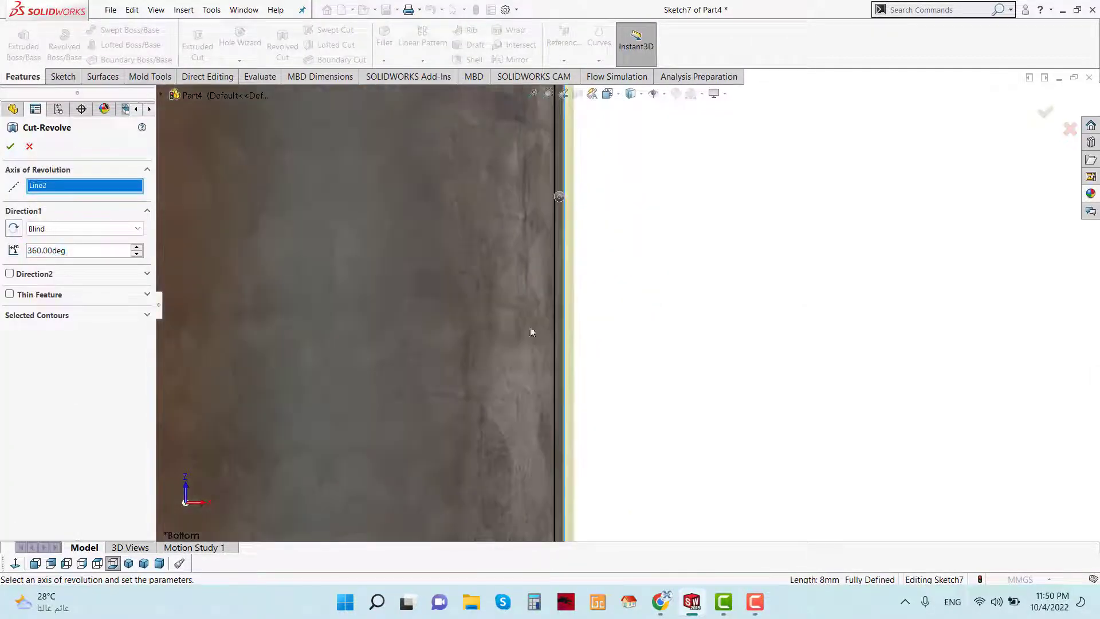
pyautogui.click(11, 146)
# Step: Create a circular pattern of the groove cut with 100 equally spaced instances over 360° about the circular edge of the head's flat face
pyautogui.scroll(6, 637, 449)
pyautogui.moveTo(637, 449); pyautogui.dragTo(834, 281, button='middle')
pyautogui.click(834, 280)
pyautogui.scroll(-6, 687, 184)
pyautogui.click(530, 235)
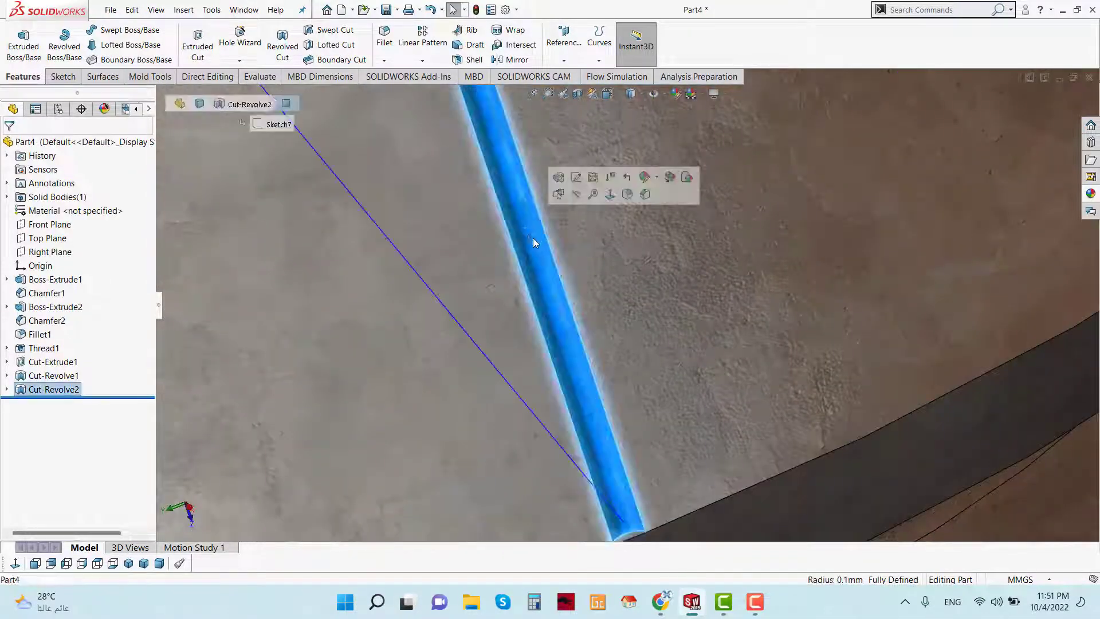
pyautogui.click(416, 64)
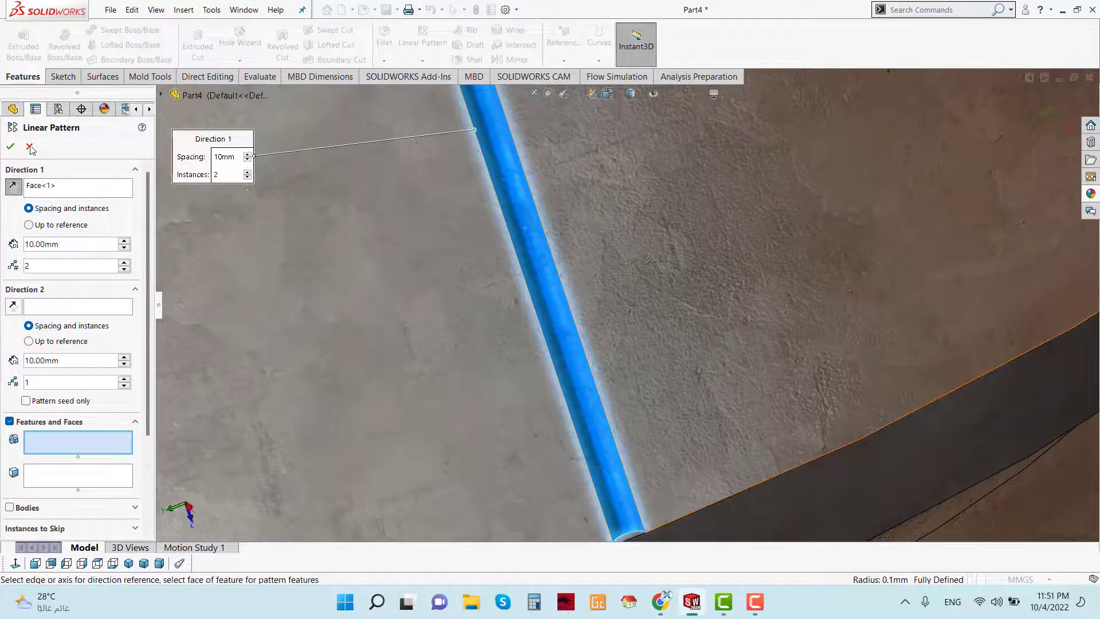
pyautogui.click(30, 147)
pyautogui.click(422, 61)
pyautogui.click(444, 91)
pyautogui.scroll(5, 564, 241)
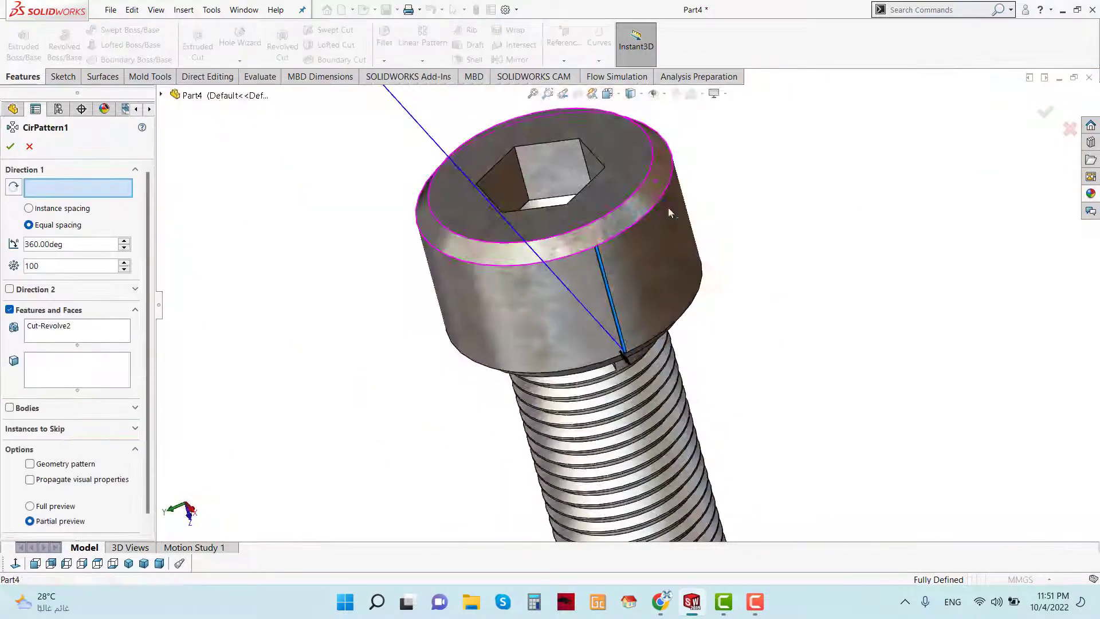
pyautogui.scroll(-4, 673, 194)
pyautogui.click(590, 199)
pyautogui.scroll(3, 650, 289)
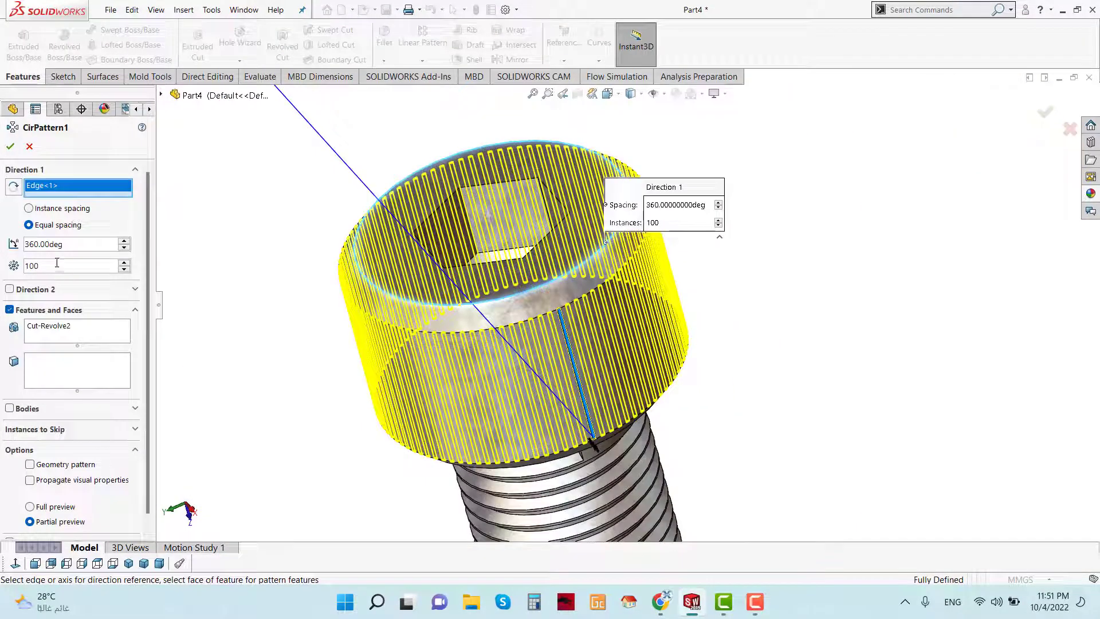
pyautogui.scroll(5, 548, 393)
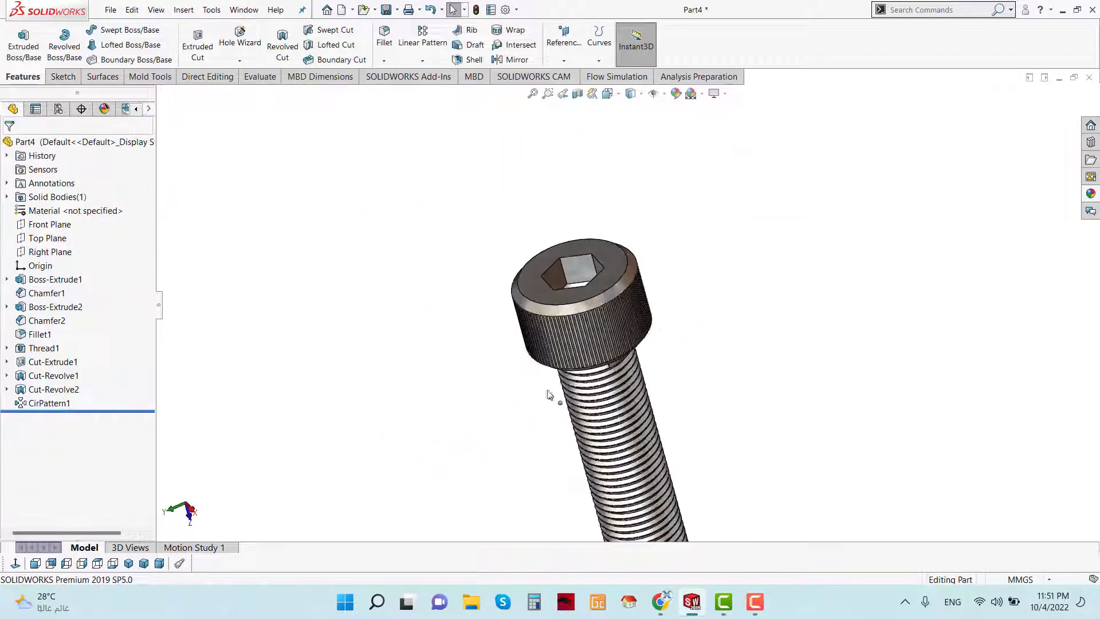
pyautogui.scroll(4, 636, 363)
pyautogui.moveTo(547, 393); pyautogui.dragTo(665, 406, button='middle')
pyautogui.scroll(-4, 658, 376)
pyautogui.scroll(-2, 659, 376)
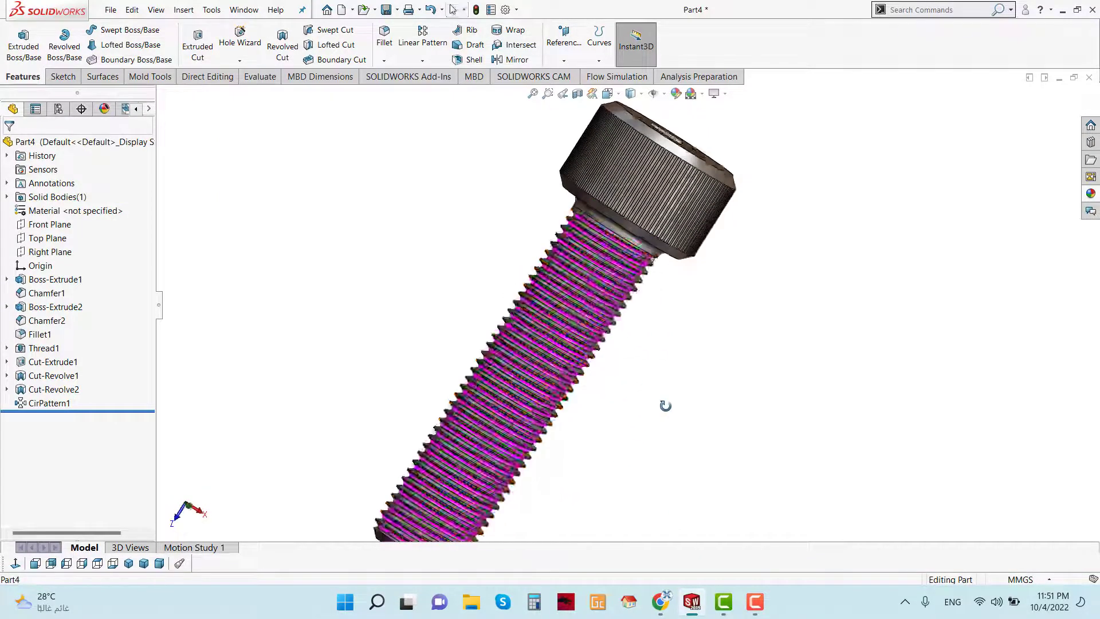
# Step: Apply the shiny galvanized appearance to the whole screw body and colour it light grey from the standard swatches
pyautogui.scroll(3, 680, 398)
pyautogui.scroll(-3, 656, 284)
pyautogui.scroll(1, 618, 275)
pyautogui.moveTo(656, 288); pyautogui.dragTo(635, 242, button='middle')
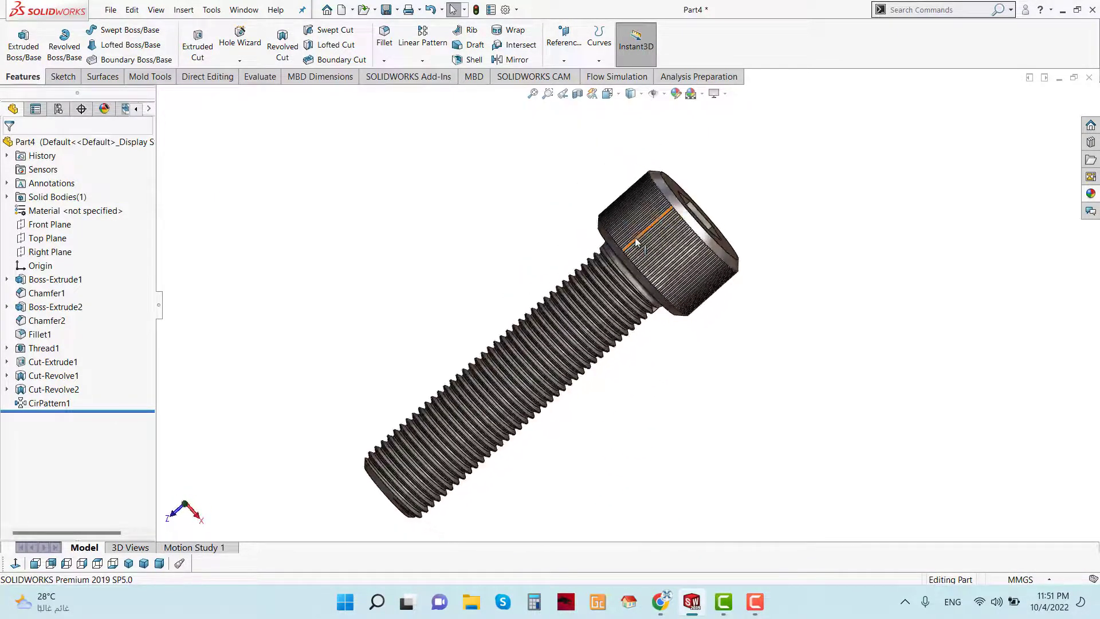
pyautogui.rightClick(681, 215)
pyautogui.click(772, 176)
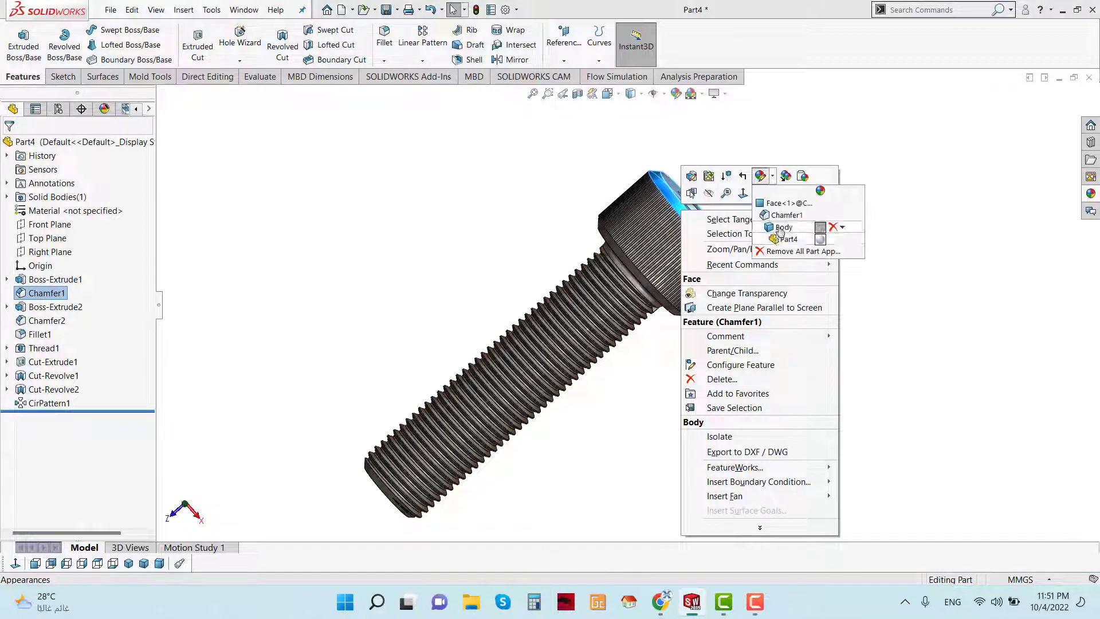
pyautogui.click(871, 226)
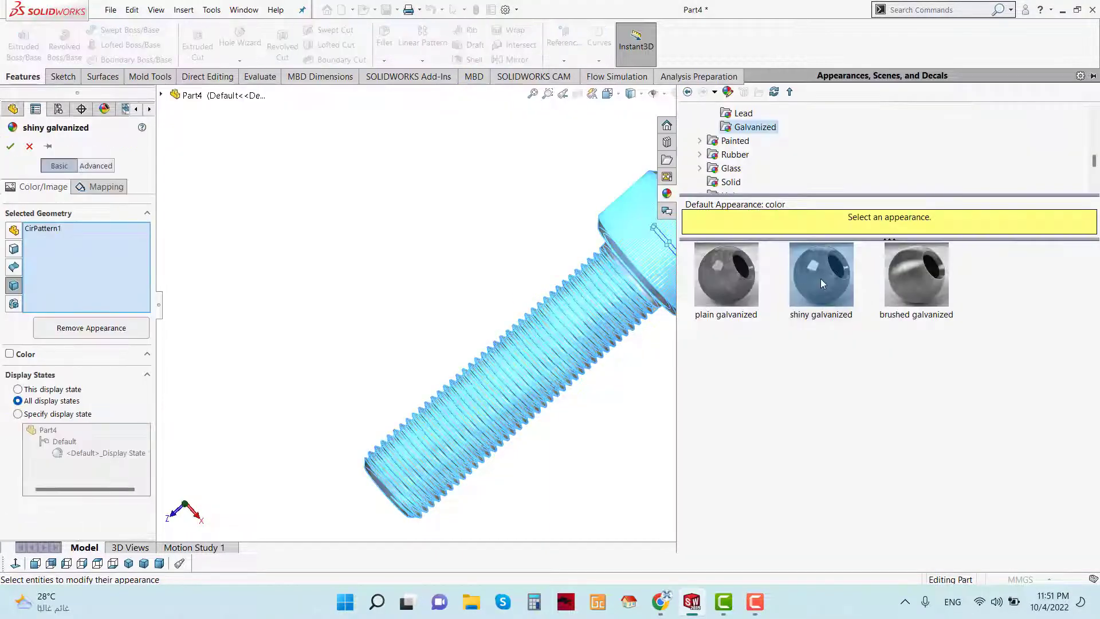
pyautogui.click(821, 283)
pyautogui.click(107, 422)
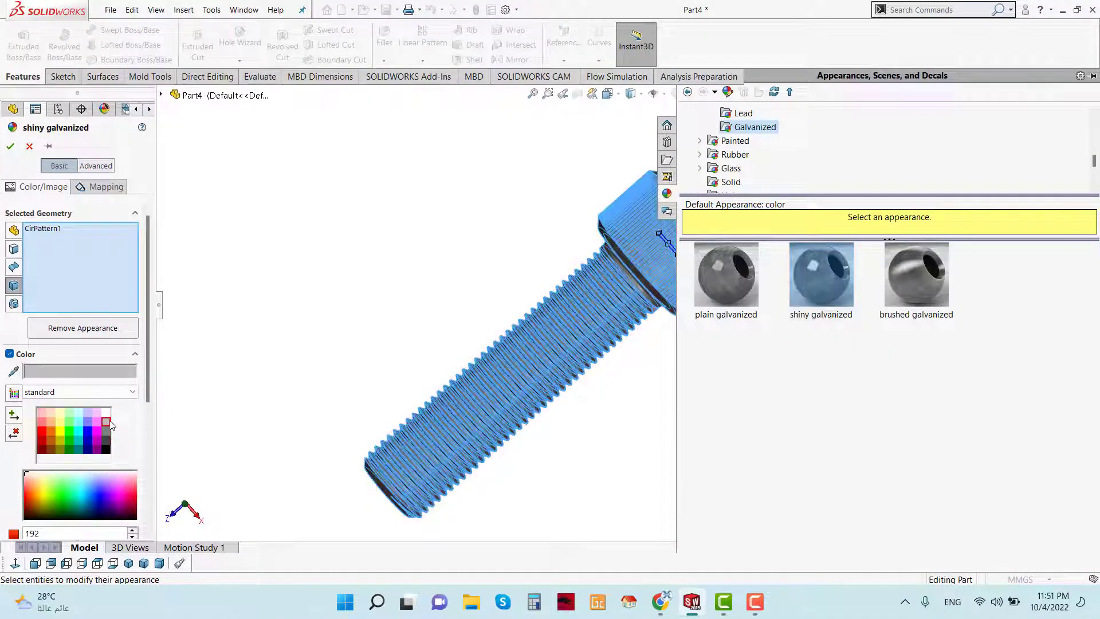
pyautogui.click(10, 146)
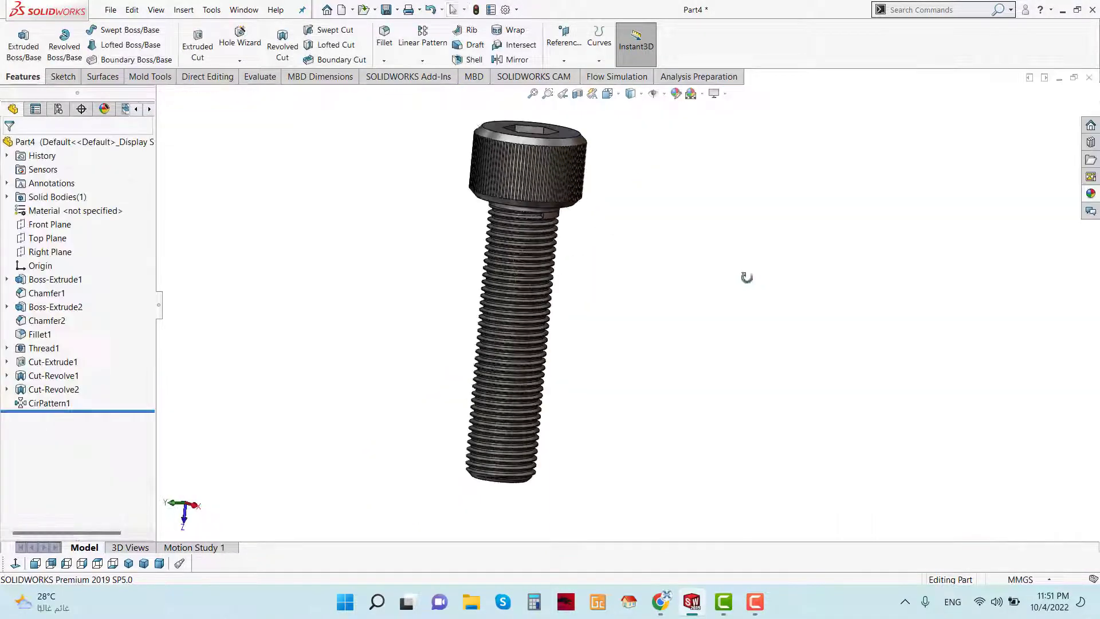
# Step: Start a sketch on the thread groove's flat end face just below the head and convert the face's edges into it
pyautogui.scroll(-9, 569, 212)
pyautogui.rightClick(449, 262)
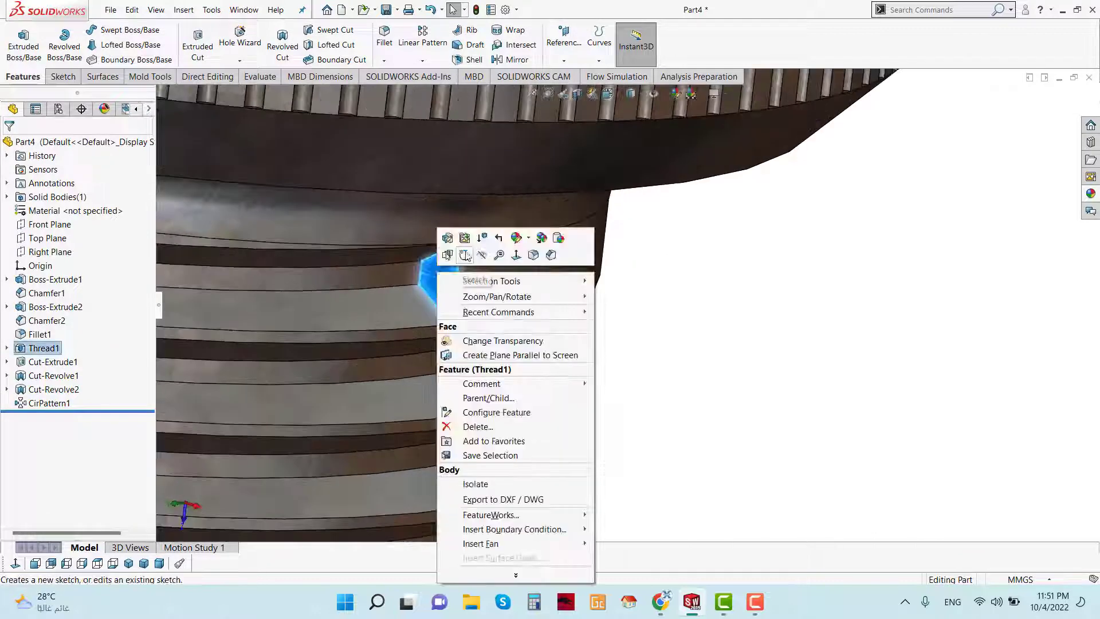
pyautogui.click(457, 252)
pyautogui.click(254, 41)
# Step: Extrude-cut the converted end-face profile so the thread groove runs out of the shank below the head
pyautogui.click(23, 76)
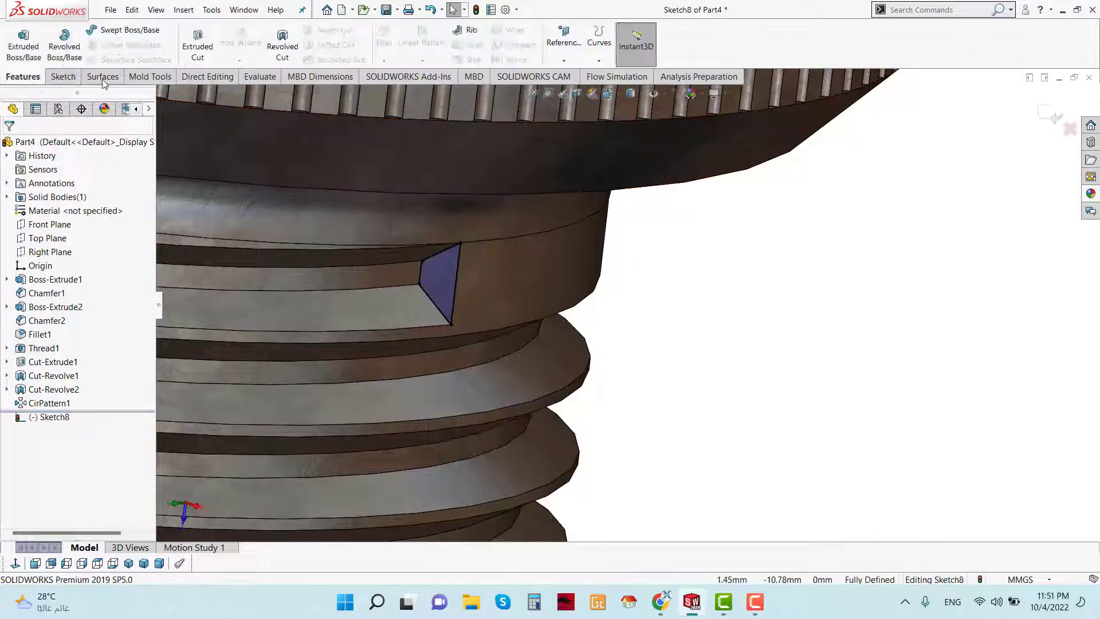
pyautogui.click(198, 48)
pyautogui.press('Return')
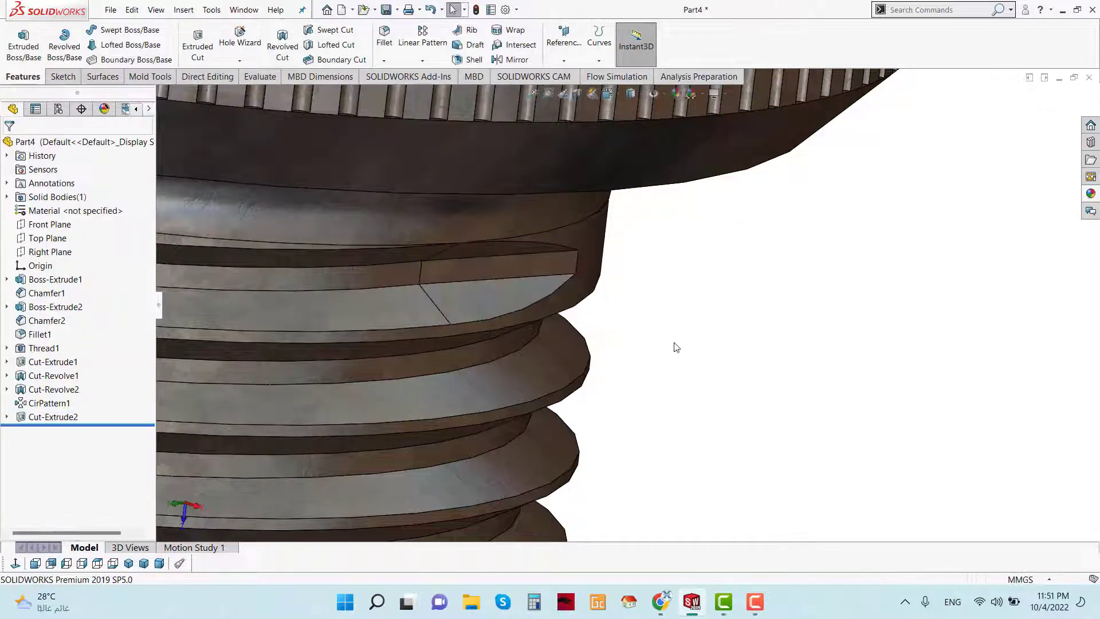
pyautogui.scroll(-6, 630, 361)
pyautogui.scroll(-3, 657, 384)
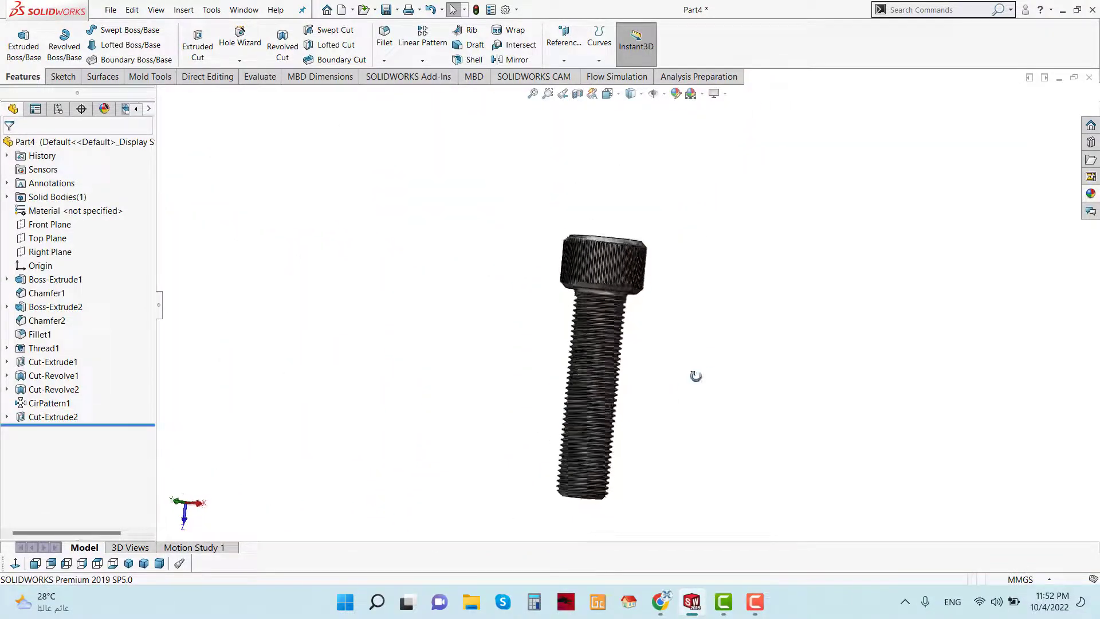
pyautogui.moveTo(695, 376); pyautogui.dragTo(789, 267, button='middle')
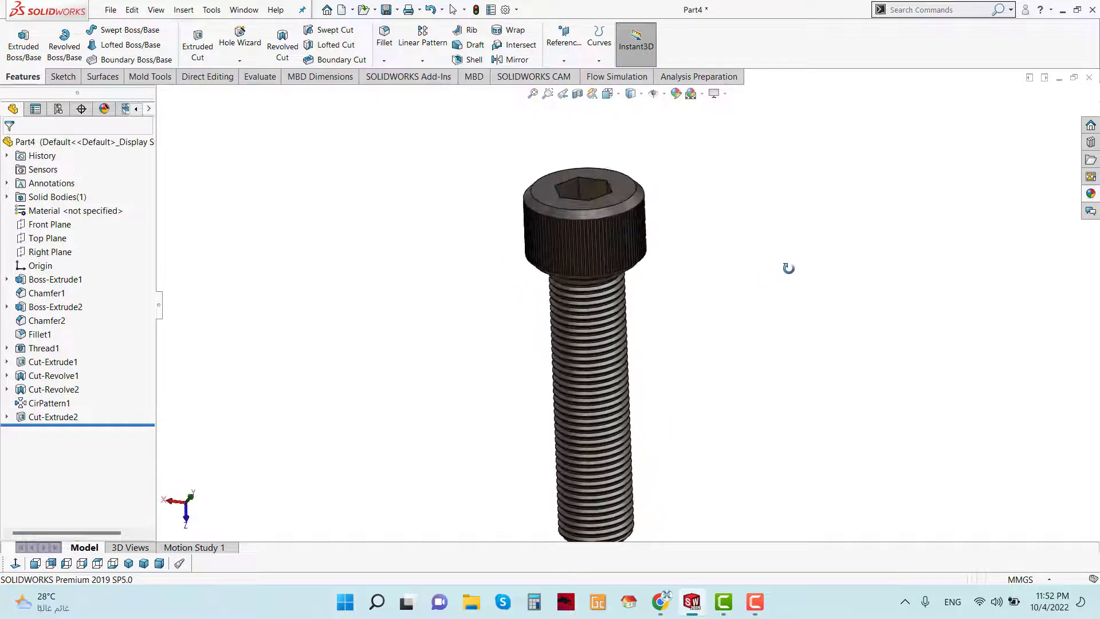
pyautogui.moveTo(708, 230); pyautogui.dragTo(678, 234, button='middle')
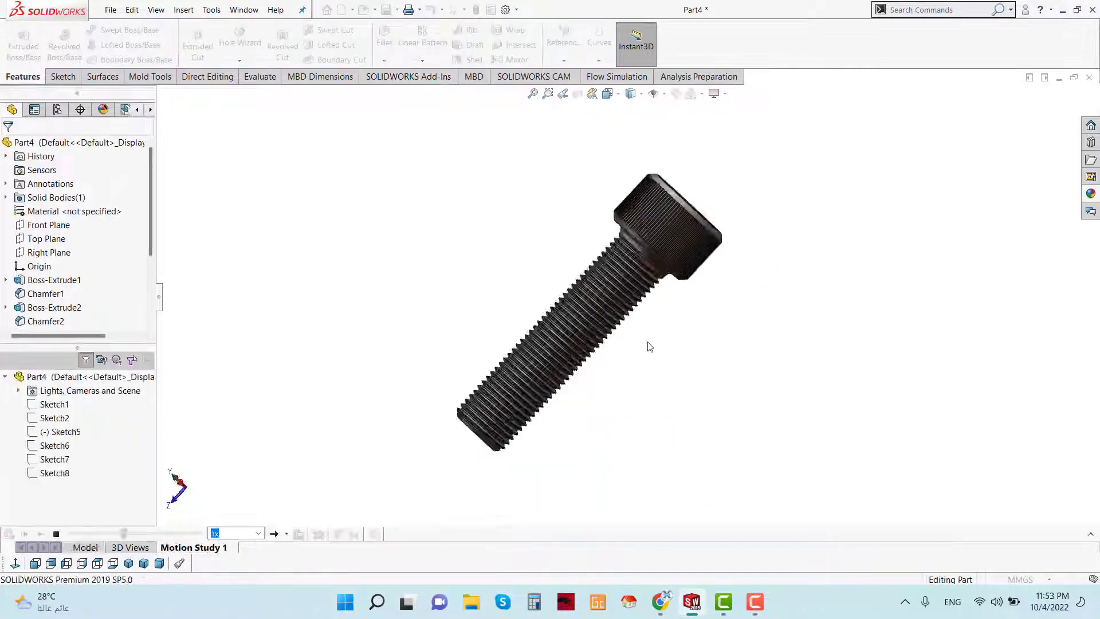